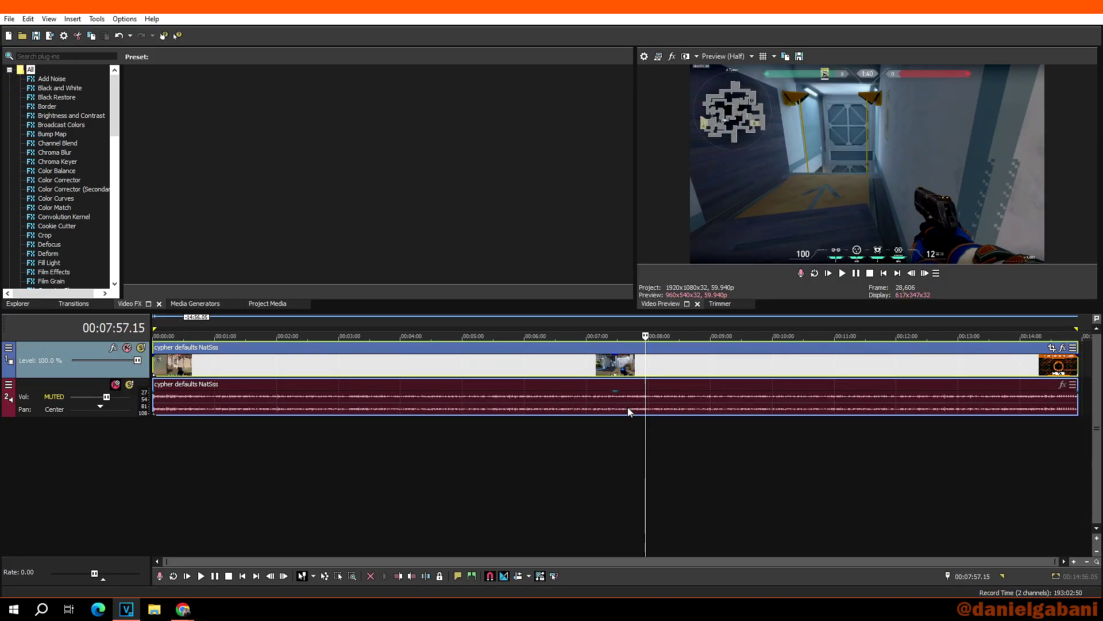
# - Place the playhead on the timeline and select every event in the project
pyautogui.click(607, 363)
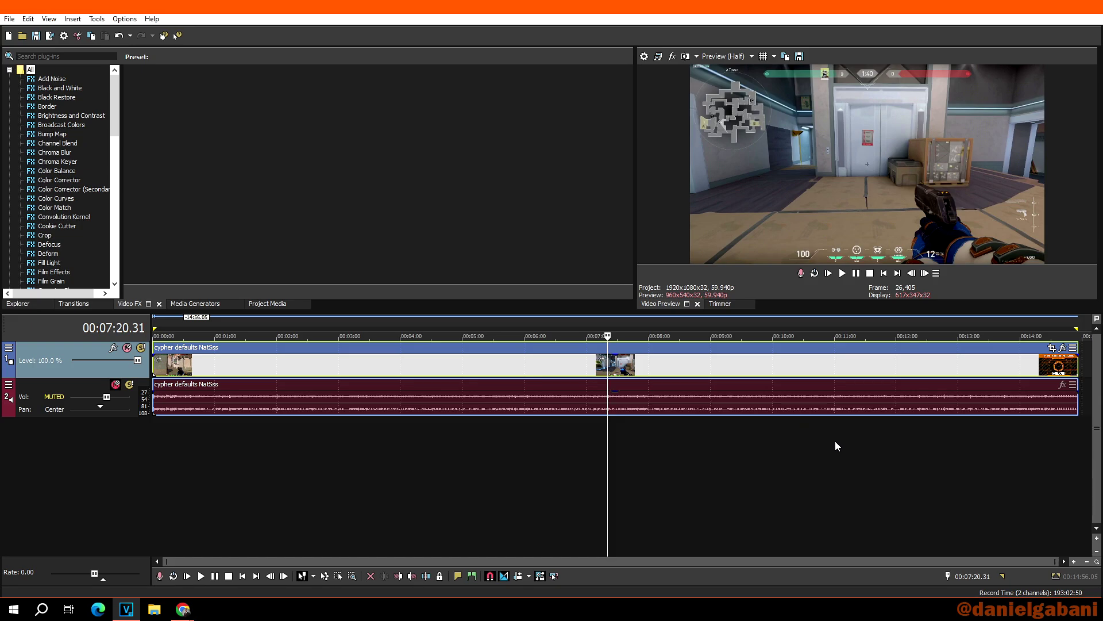
pyautogui.hotkey('ctrl', 'a')
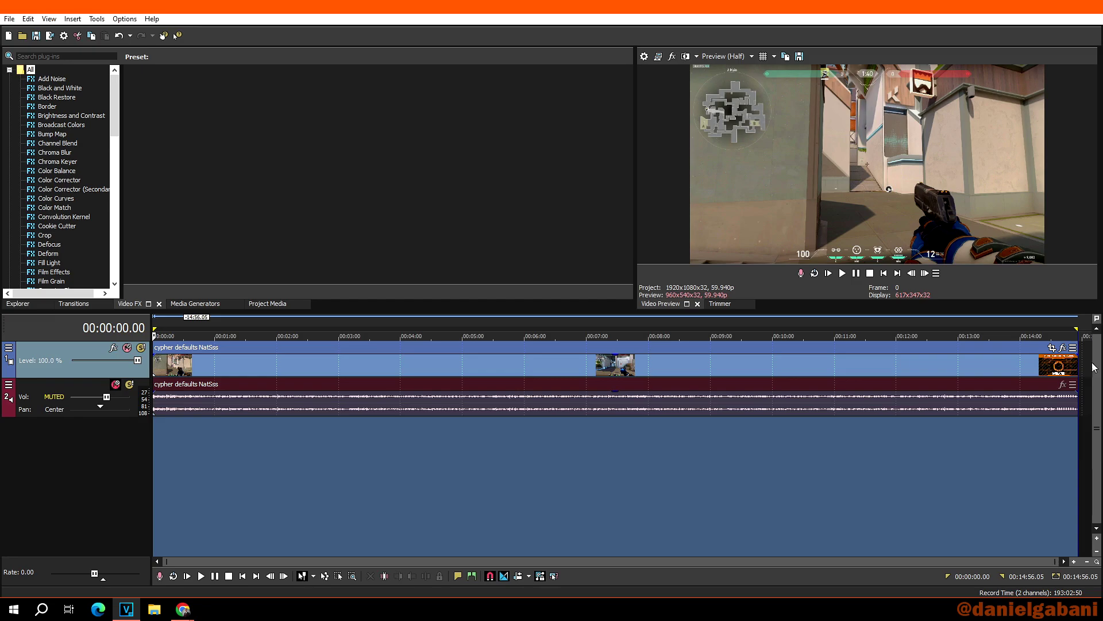
# - Insert a new empty video track above the gameplay video and audio tracks
pyautogui.rightClick(1016, 362)
pyautogui.click(887, 449)
pyautogui.rightClick(1082, 366)
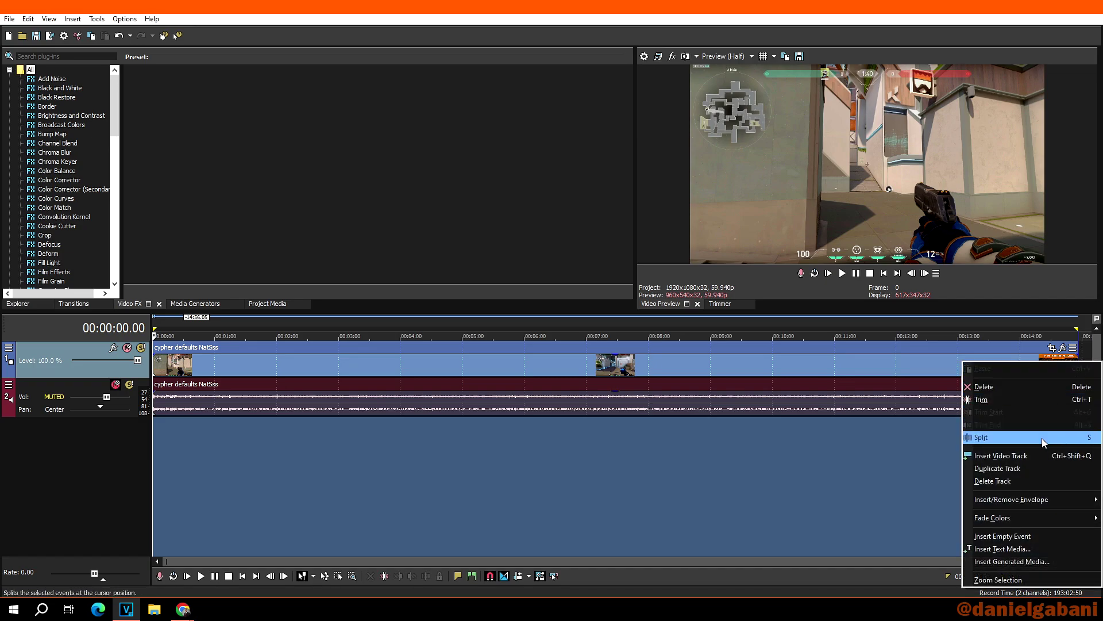
pyautogui.click(1017, 457)
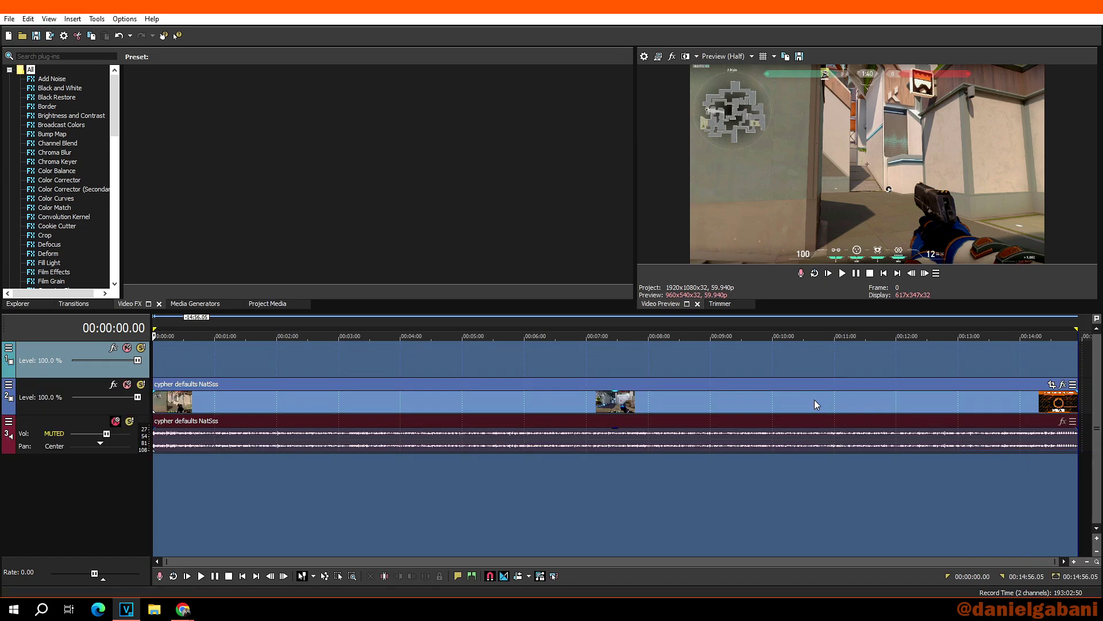
pyautogui.rightClick(701, 354)
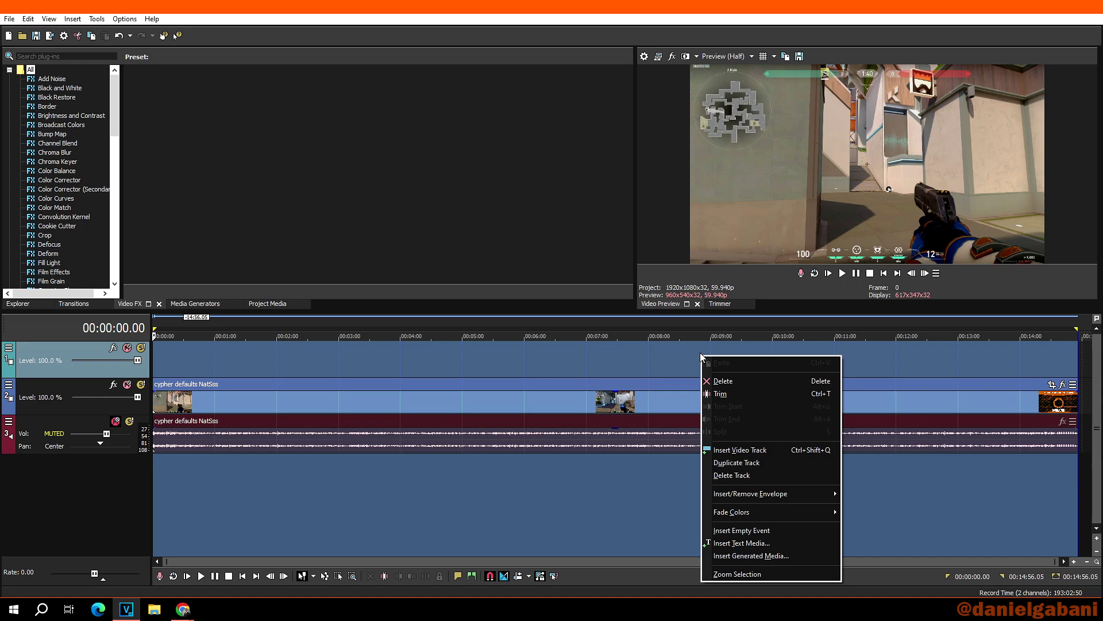
# - Insert a full-length text event on the top track, clear its 'Sample Text', and close the generator
pyautogui.click(760, 543)
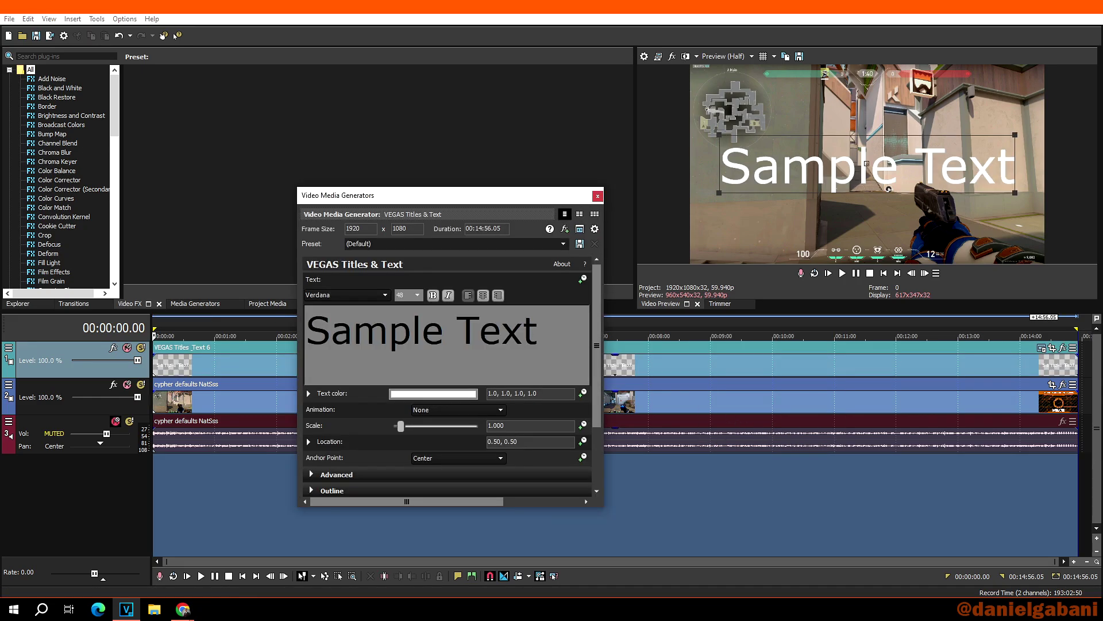
pyautogui.hotkey('ctrl', 'a')
pyautogui.press('BackSpace')
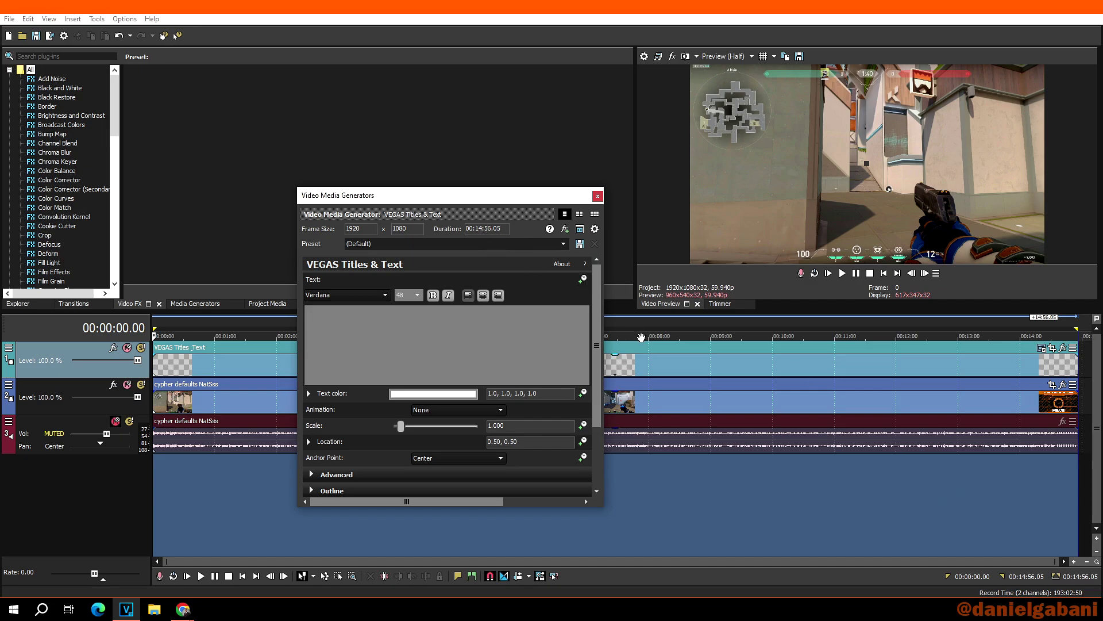
pyautogui.click(597, 196)
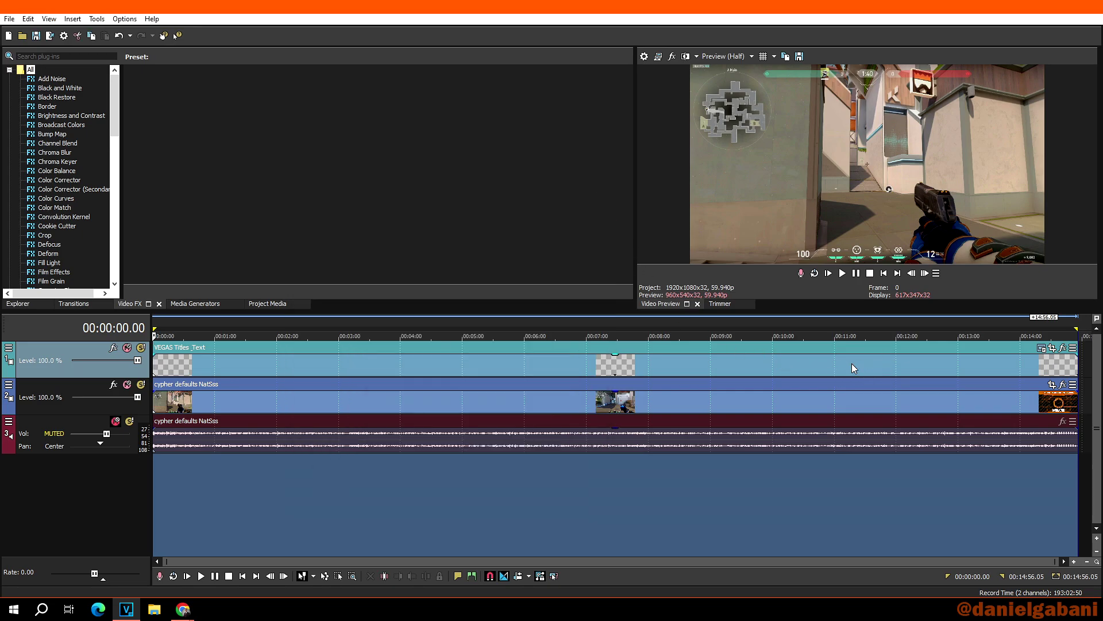
pyautogui.click(713, 365)
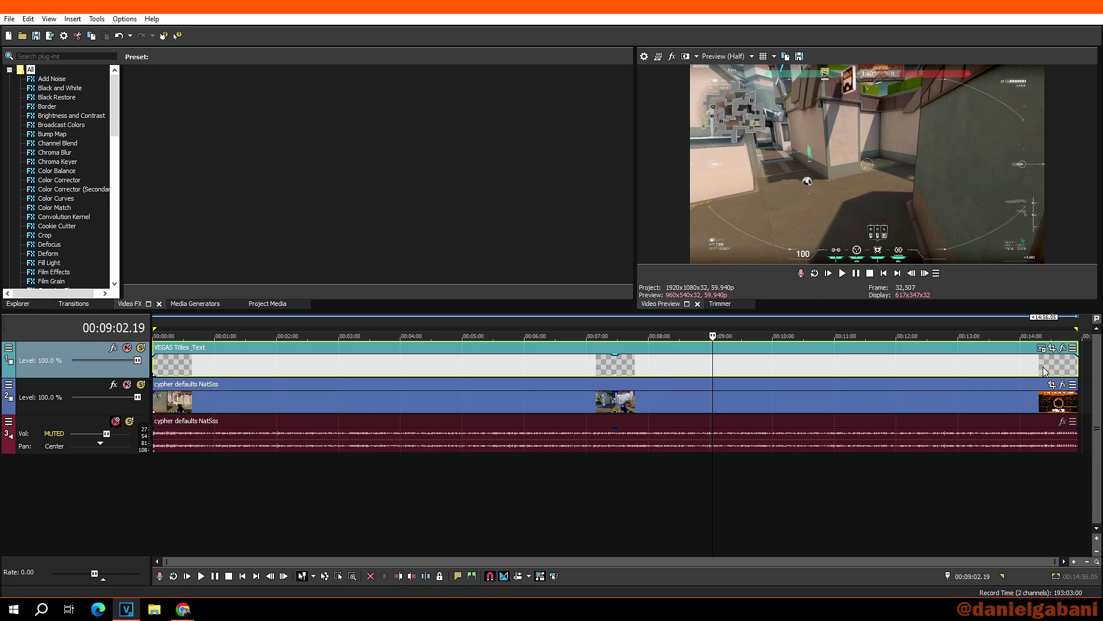
# - Add another video track on top and insert a text event at 00:09:02.19
pyautogui.rightClick(1087, 362)
pyautogui.click(1027, 451)
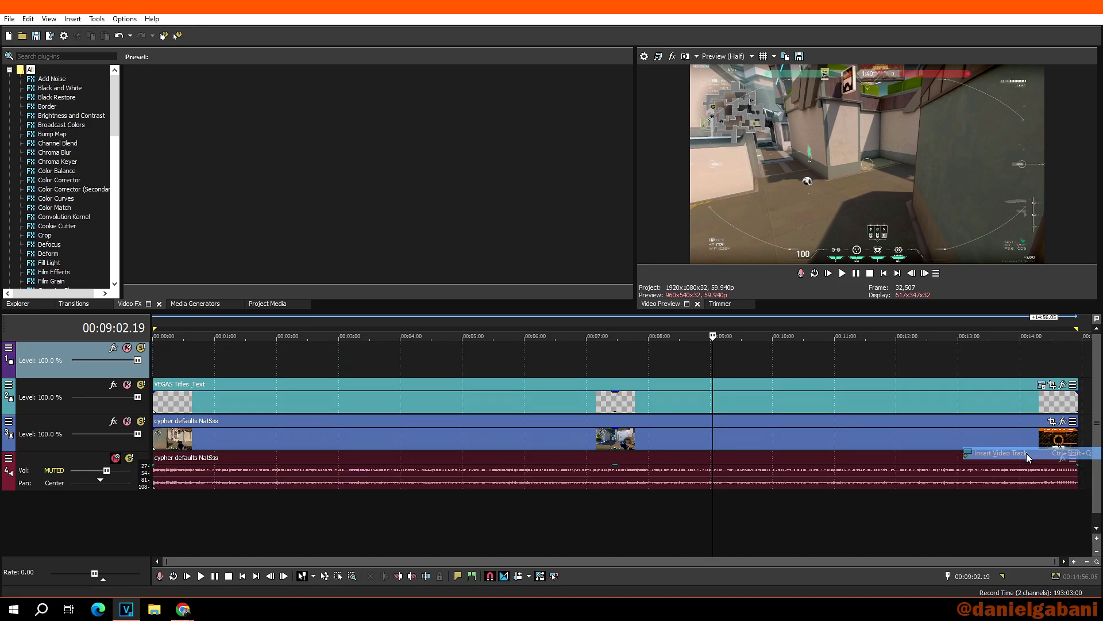
pyautogui.rightClick(739, 361)
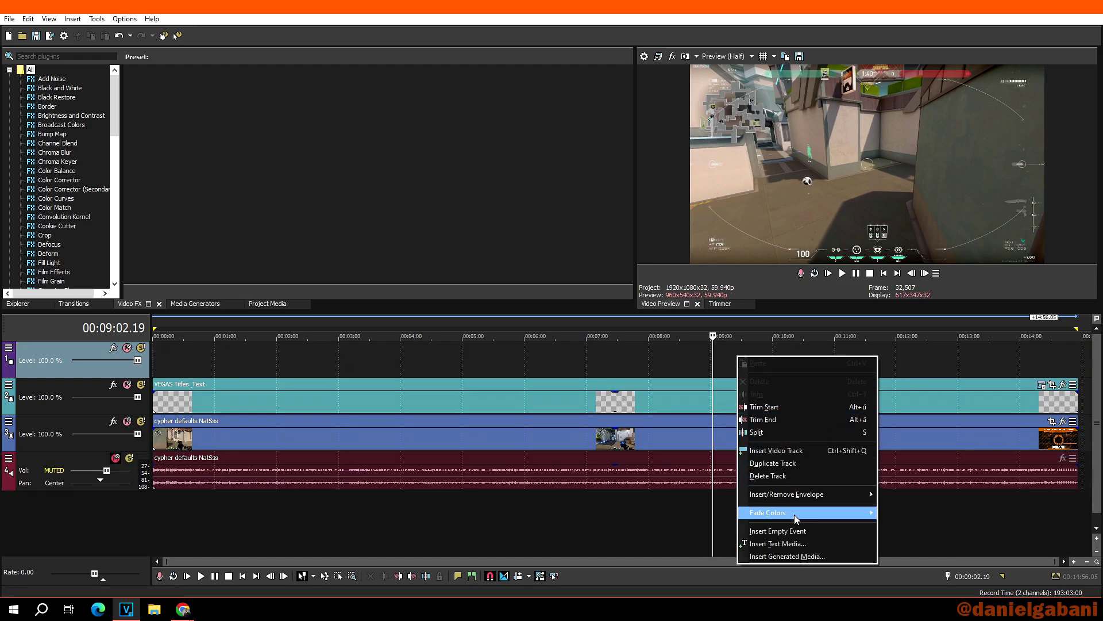
pyautogui.click(799, 543)
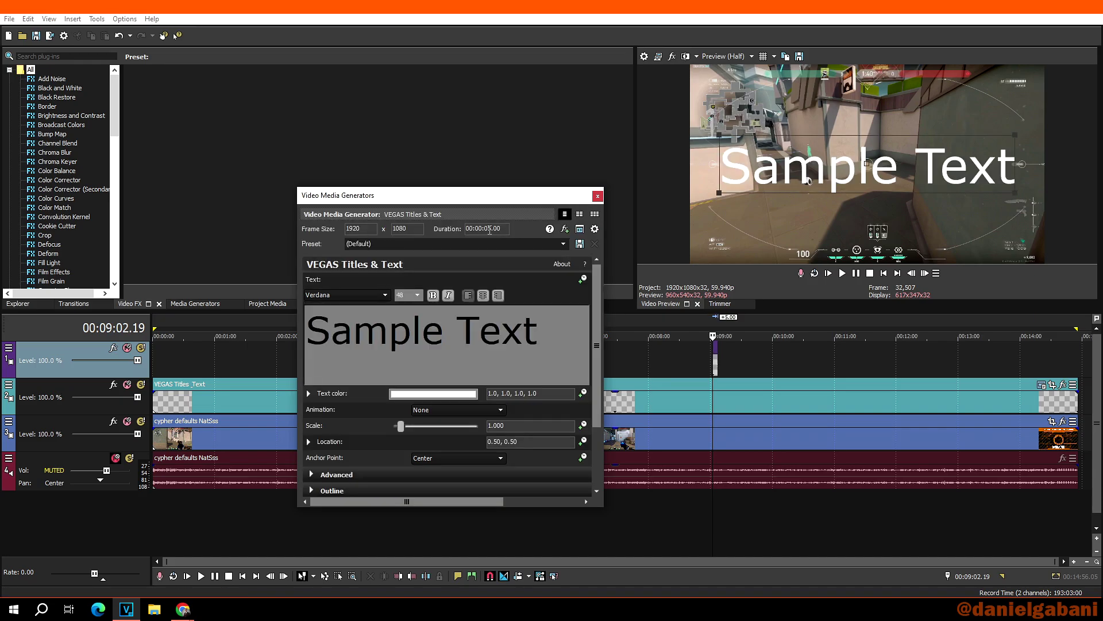
# - Delete the event's 'Sample Text' placeholder and close the generator settings
pyautogui.doubleClick(518, 326)
pyautogui.moveTo(543, 331); pyautogui.dragTo(325, 333)
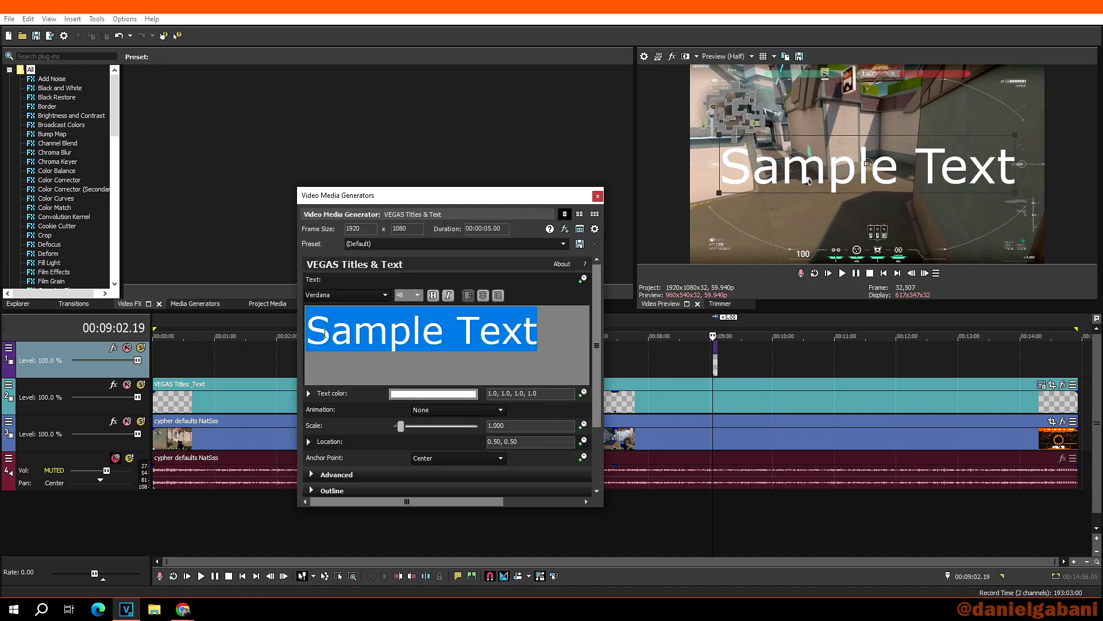
pyautogui.press('Delete')
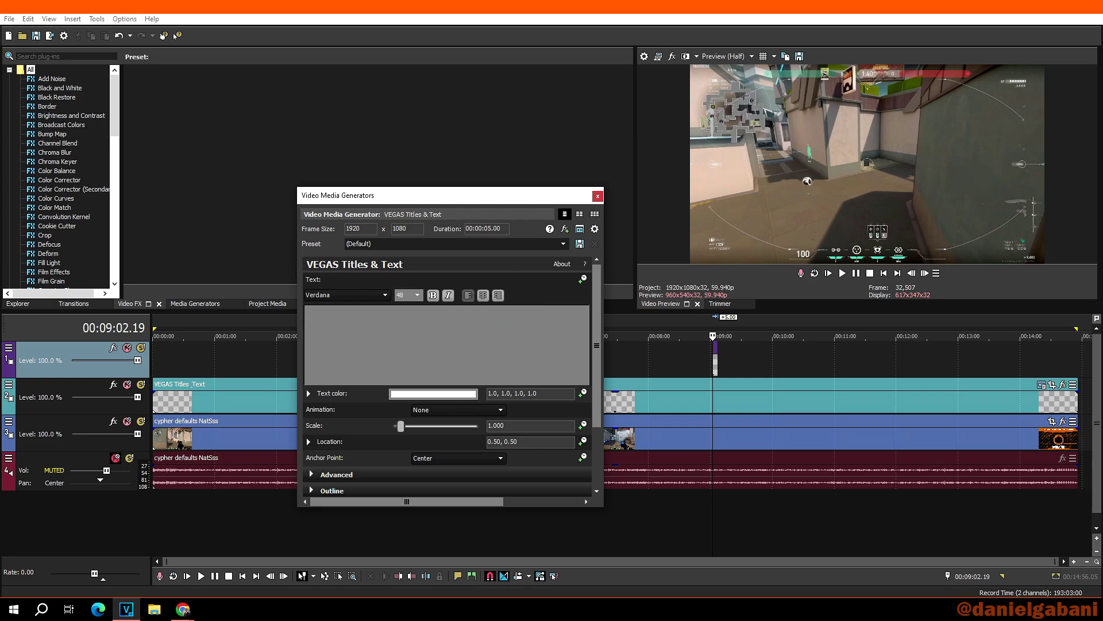
pyautogui.scroll(2, 672, 361)
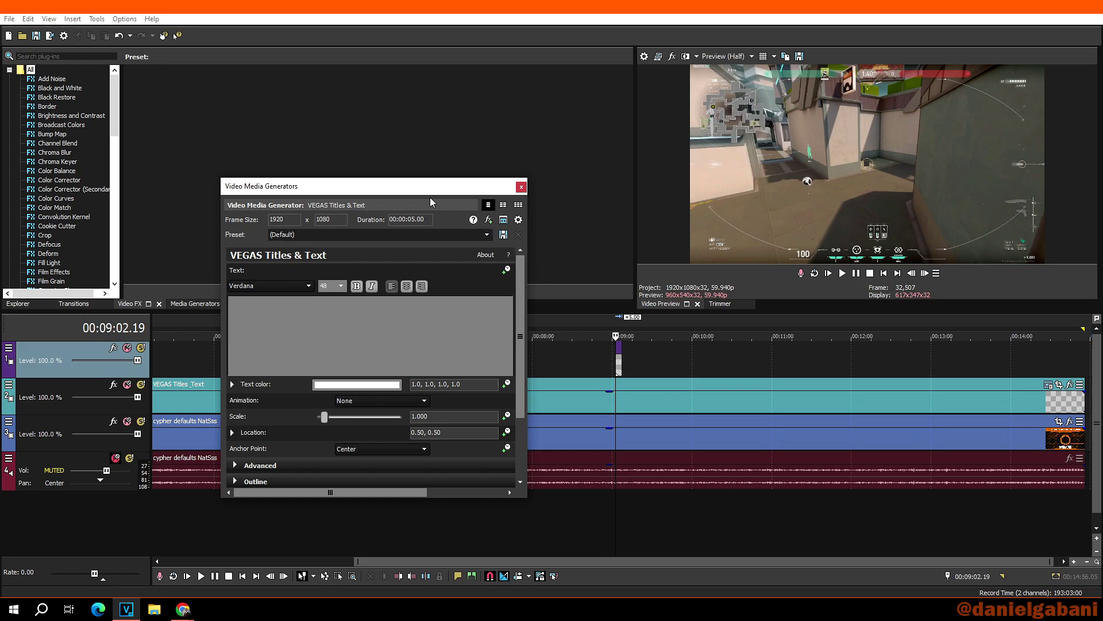
pyautogui.moveTo(395, 185); pyautogui.dragTo(308, 185)
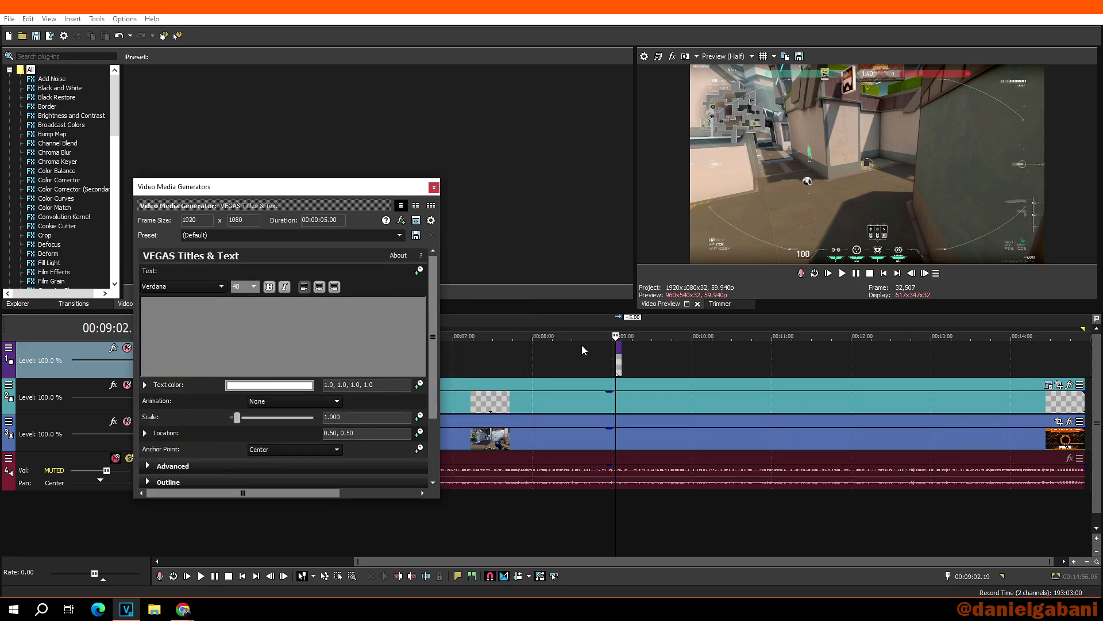
pyautogui.scroll(1, 622, 362)
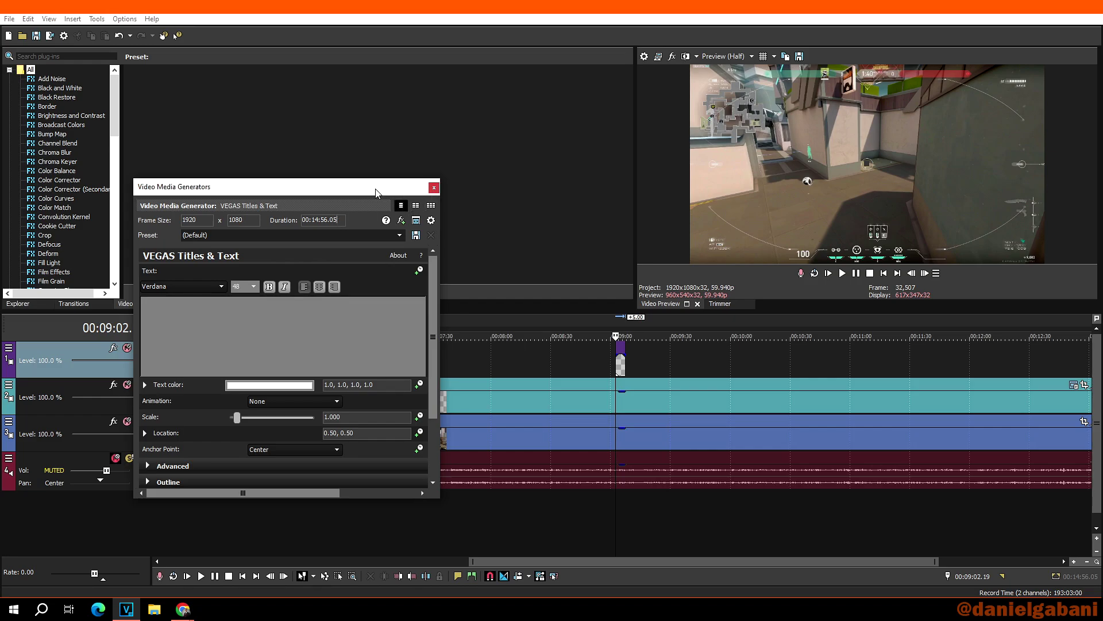
pyautogui.doubleClick(342, 221)
pyautogui.click(434, 188)
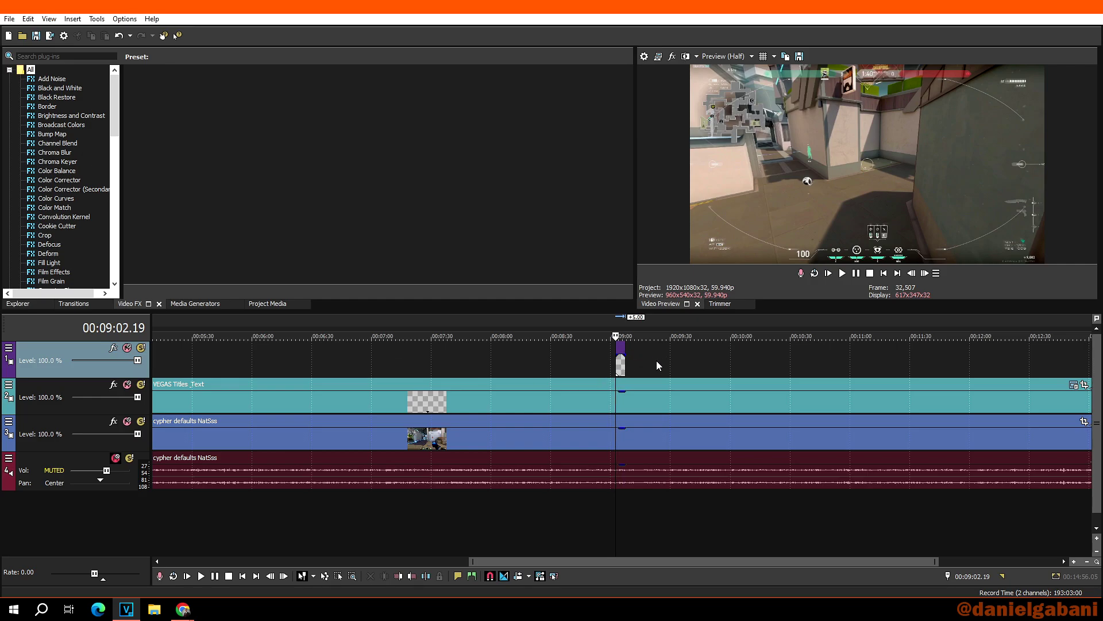
# - Move the top text event to the project start and stretch it to the timeline end
pyautogui.click(624, 362)
pyautogui.moveTo(625, 362); pyautogui.dragTo(1063, 345)
pyautogui.scroll(-2, 1063, 345)
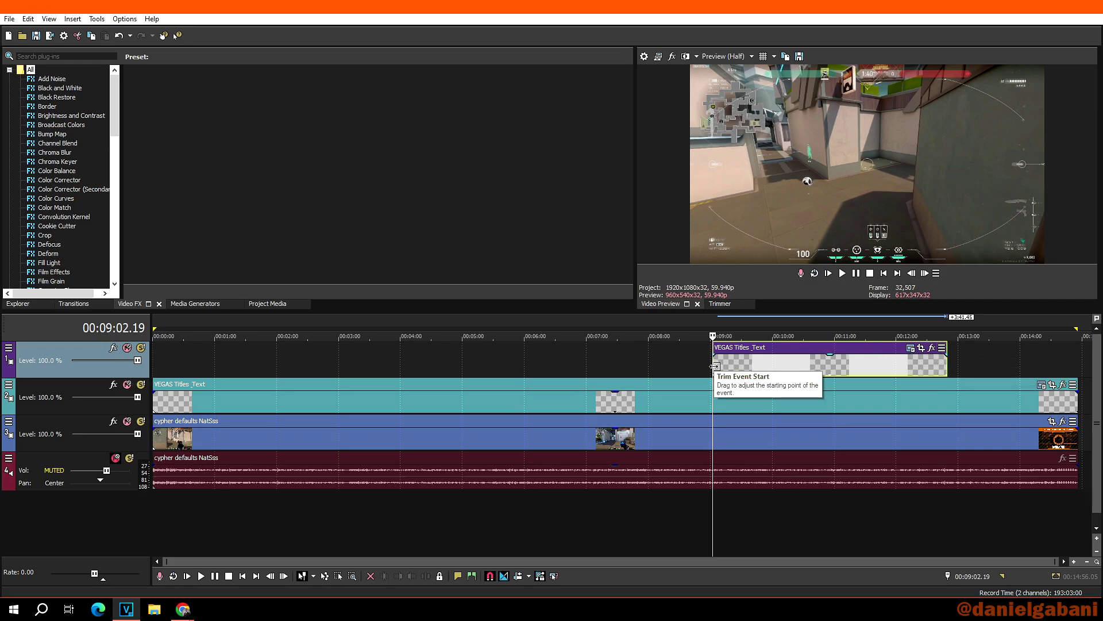
pyautogui.moveTo(793, 359); pyautogui.dragTo(229, 362)
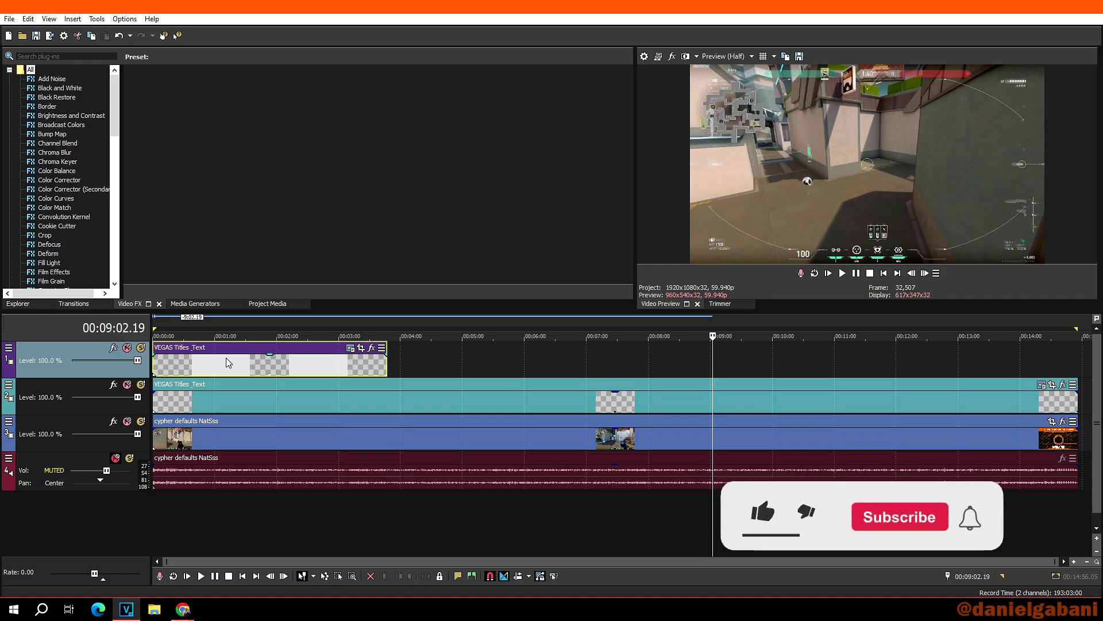
pyautogui.click(383, 363)
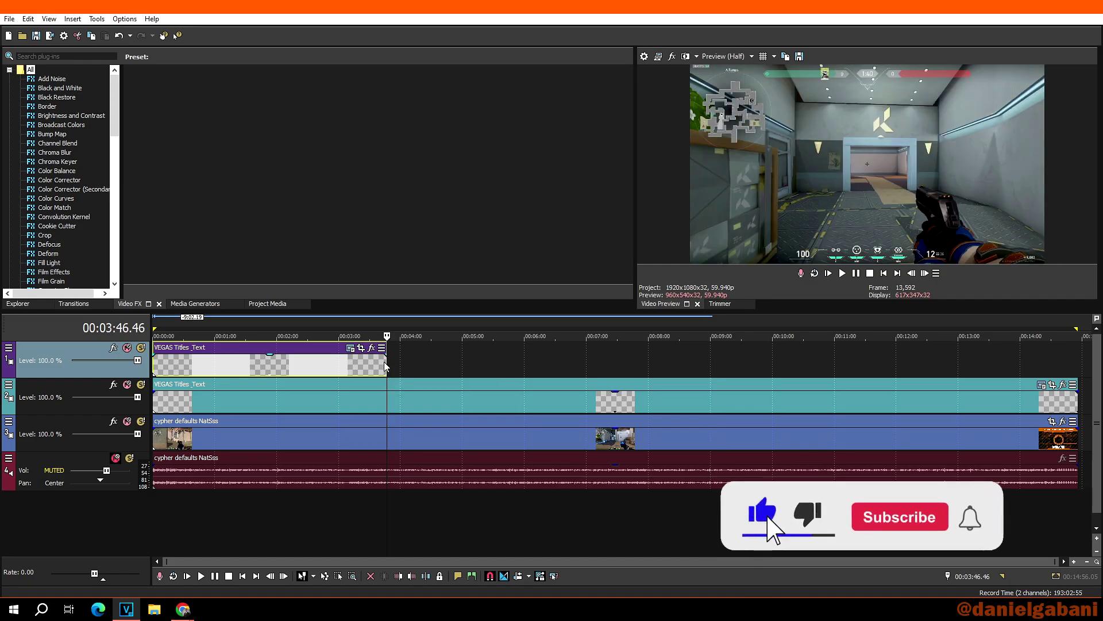
pyautogui.moveTo(383, 363); pyautogui.dragTo(1045, 356)
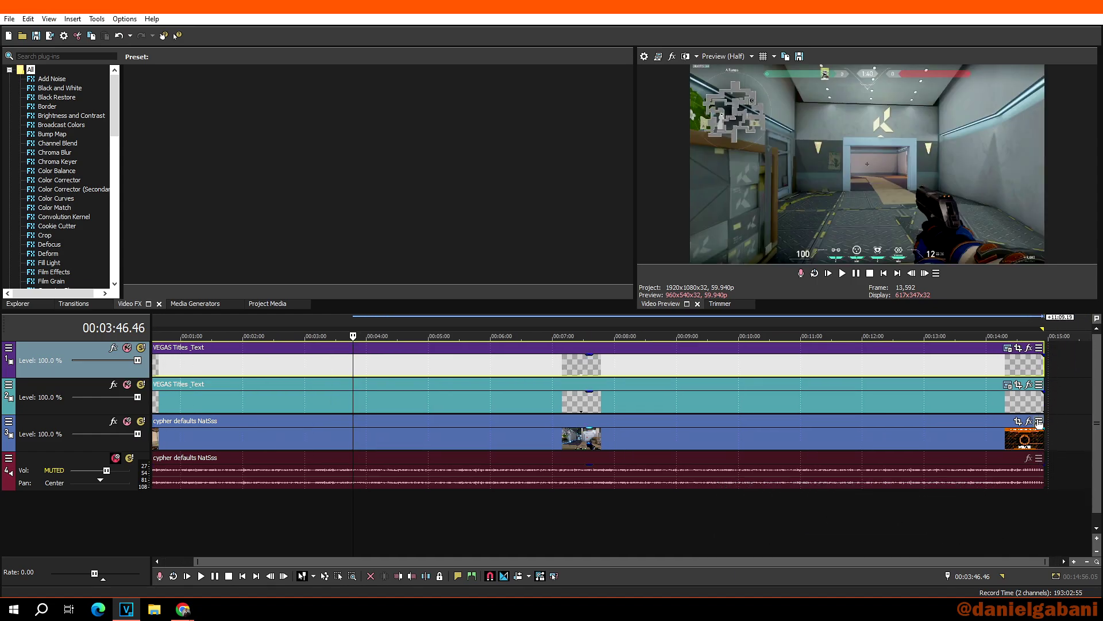
# - Review the top text event's generator settings and position the playhead near 00:09:10.40
pyautogui.click(1007, 348)
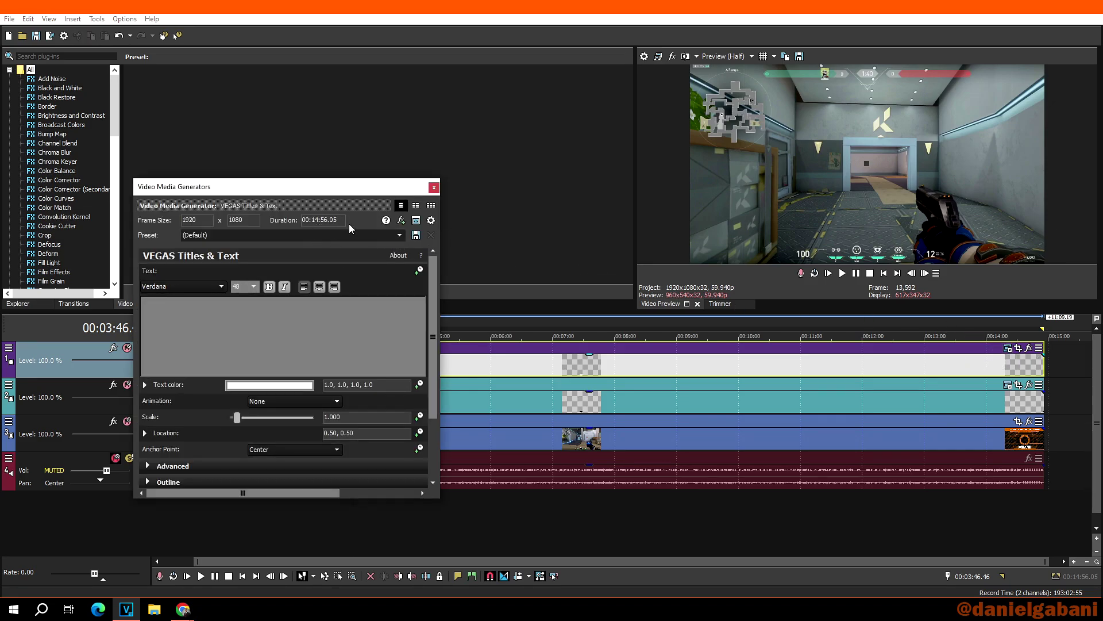
pyautogui.click(434, 187)
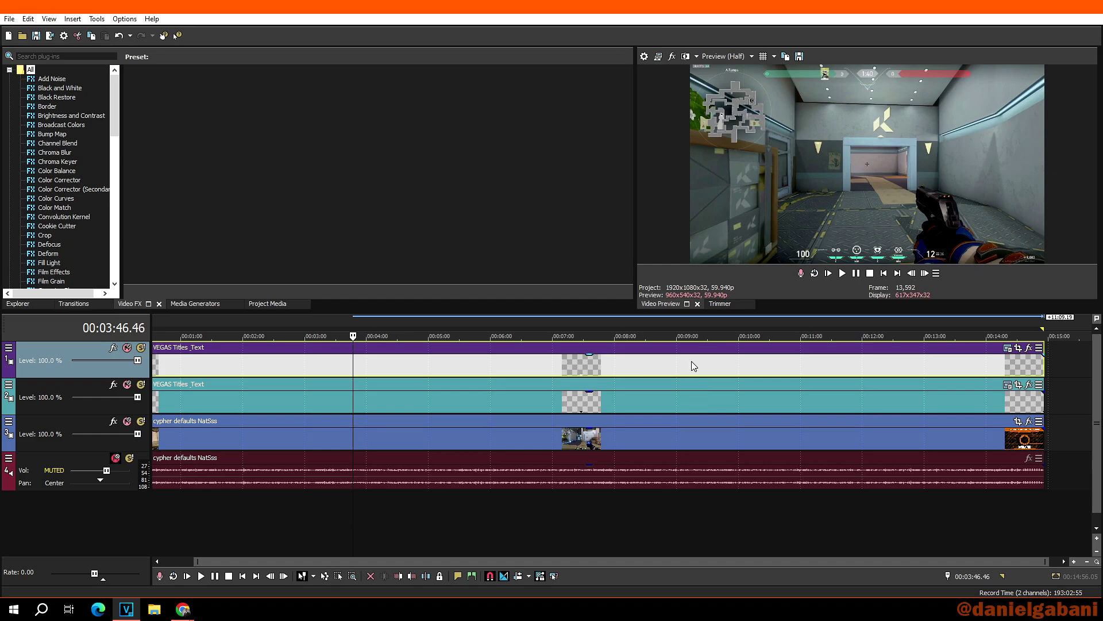
pyautogui.click(624, 365)
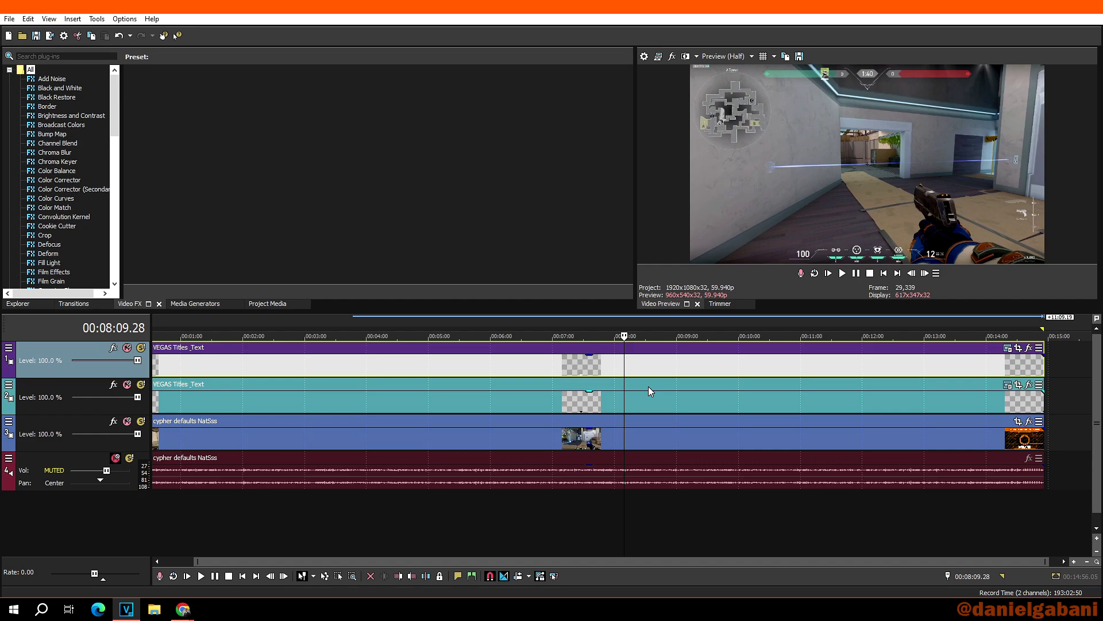
pyautogui.click(687, 361)
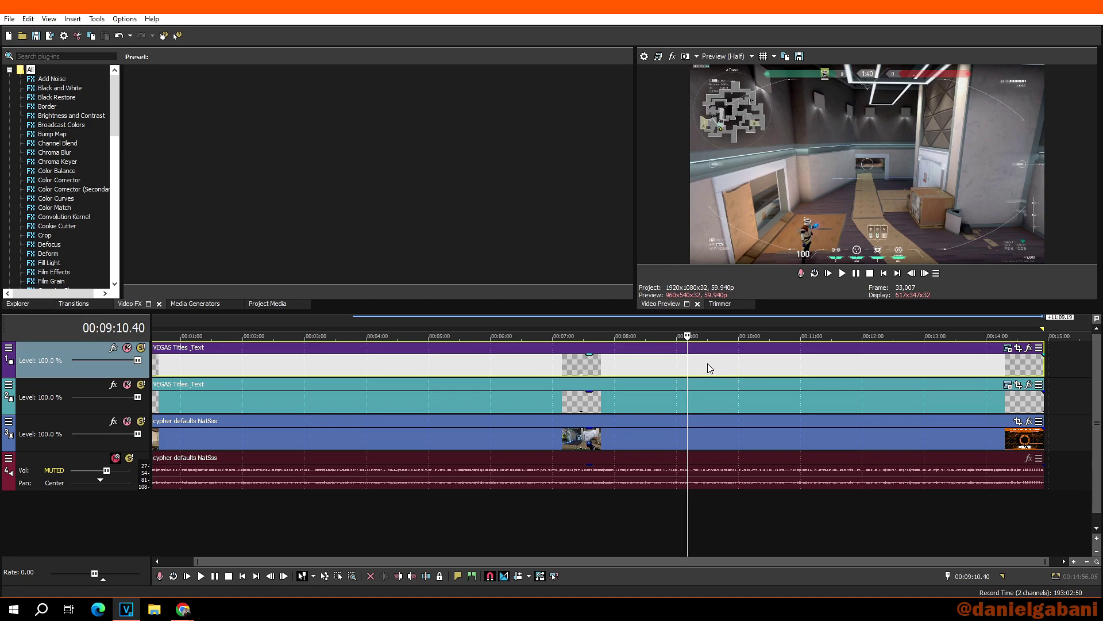
pyautogui.rightClick(707, 367)
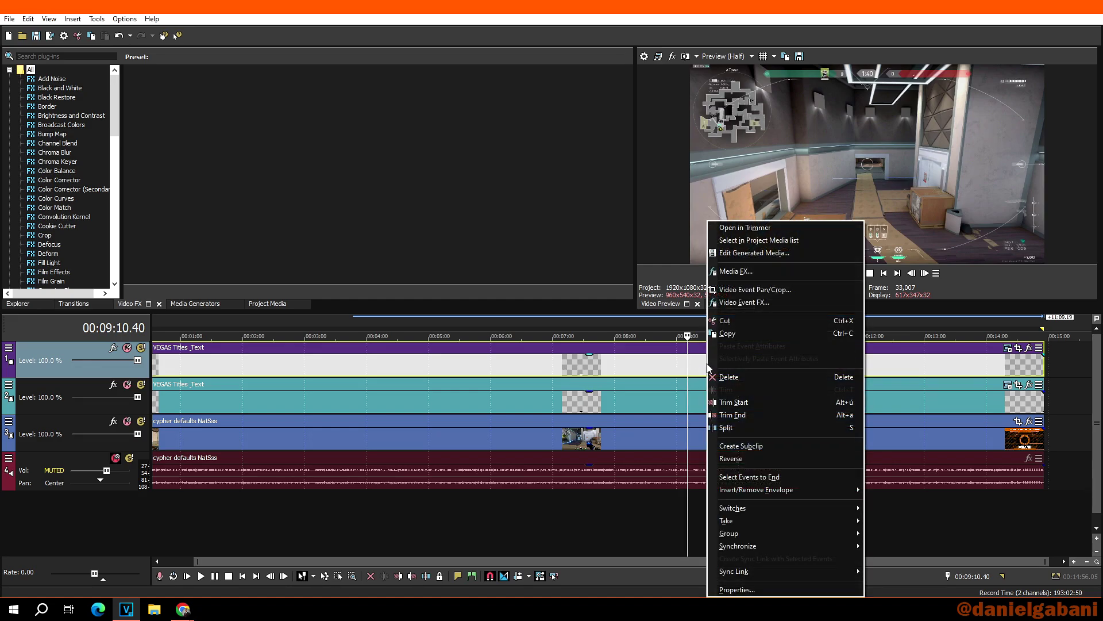
# - Add the VEGAS Timecode Media FX to the top titles event
pyautogui.click(756, 270)
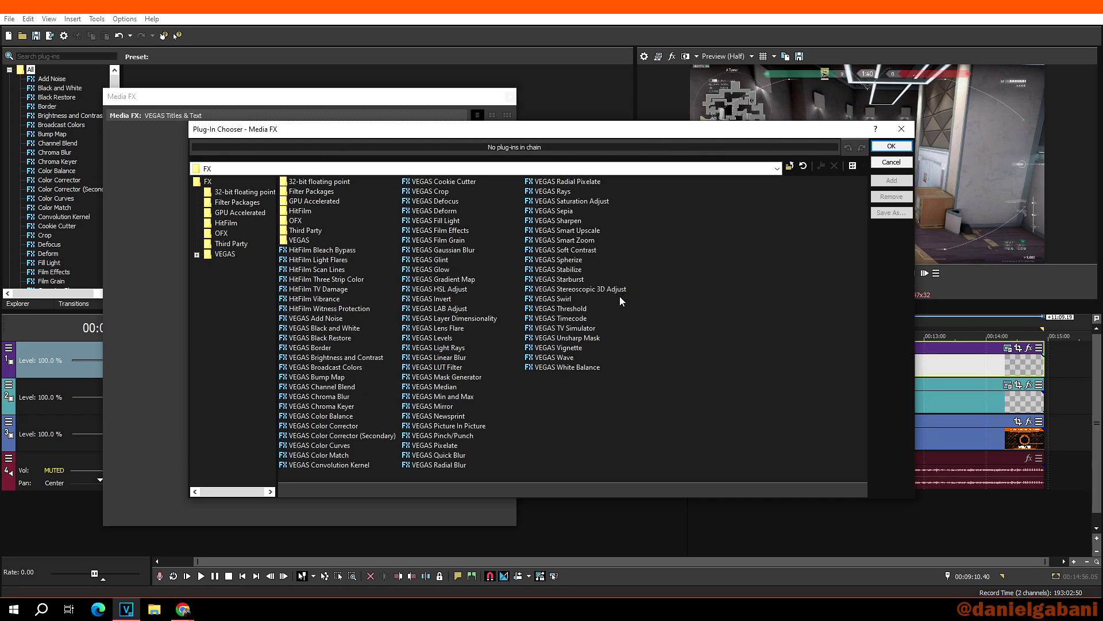
pyautogui.click(576, 319)
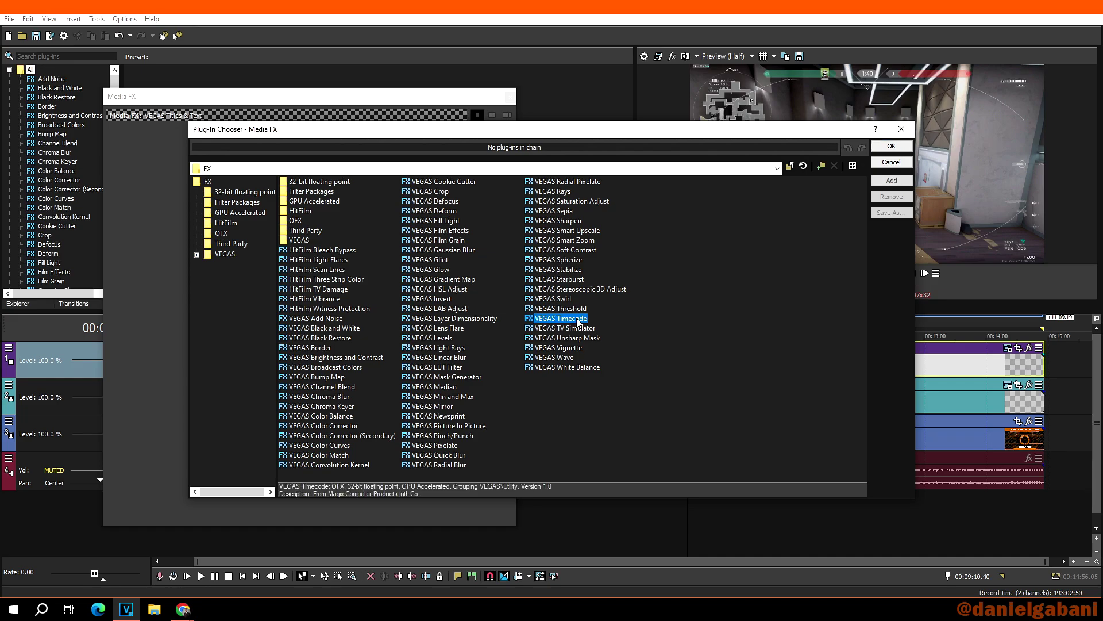
pyautogui.click(891, 146)
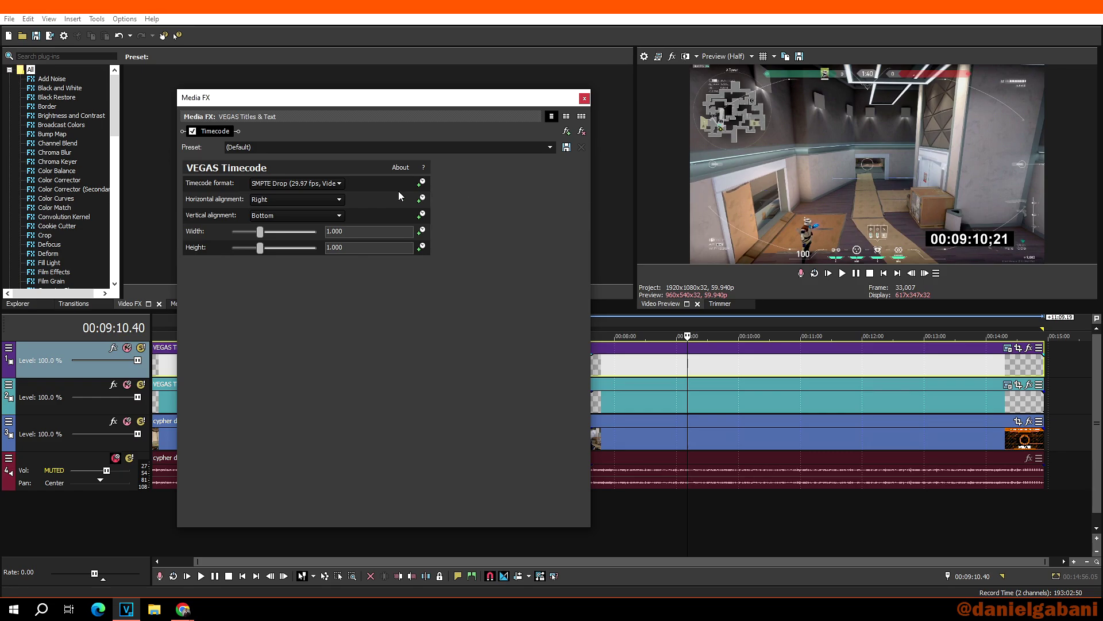
# - Set the timecode format to Time and try Left and Center horizontal alignment
pyautogui.click(338, 184)
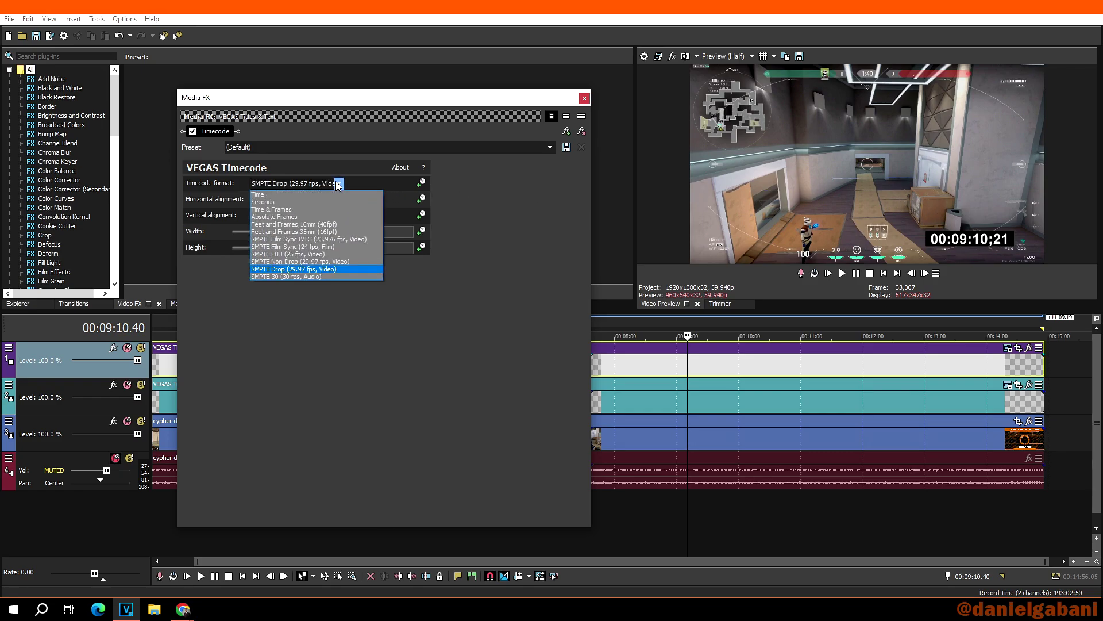
pyautogui.click(271, 196)
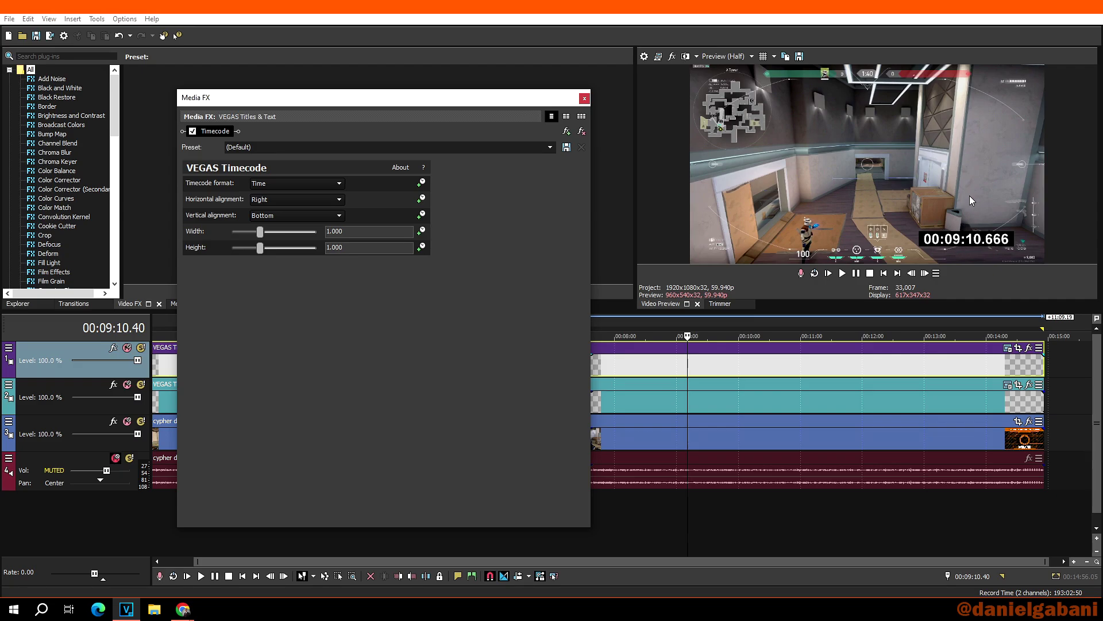
pyautogui.click(340, 202)
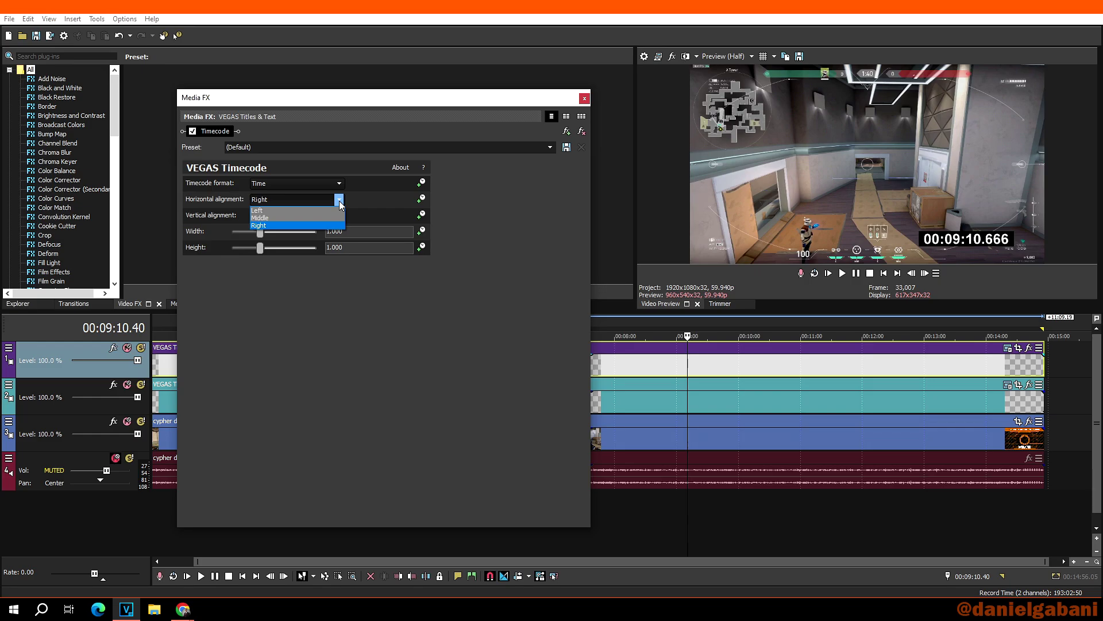
pyautogui.click(326, 210)
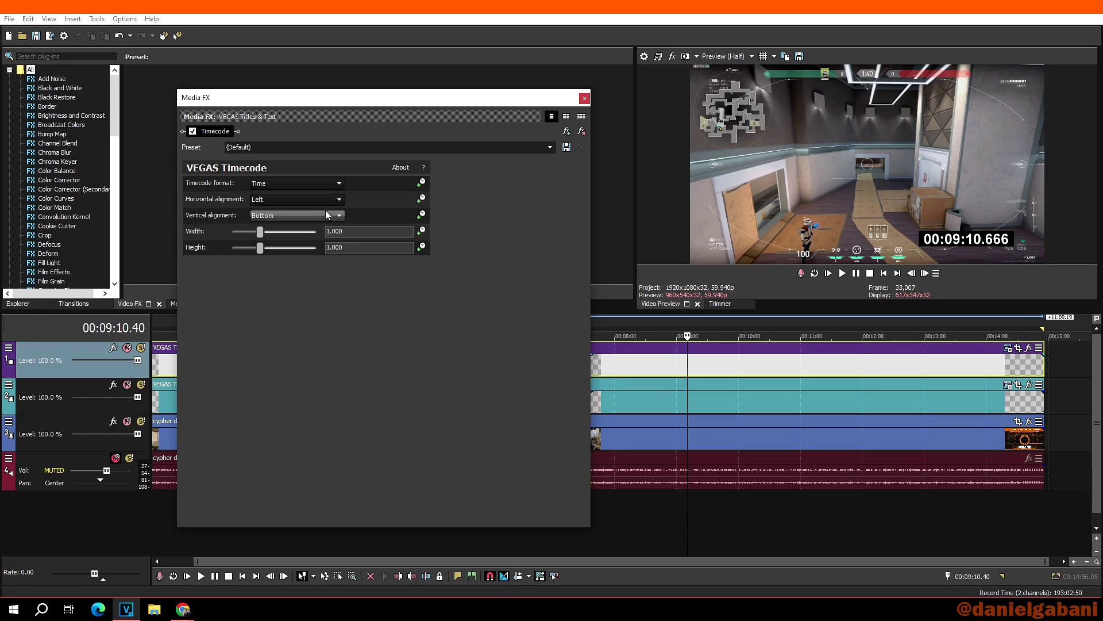
pyautogui.click(322, 199)
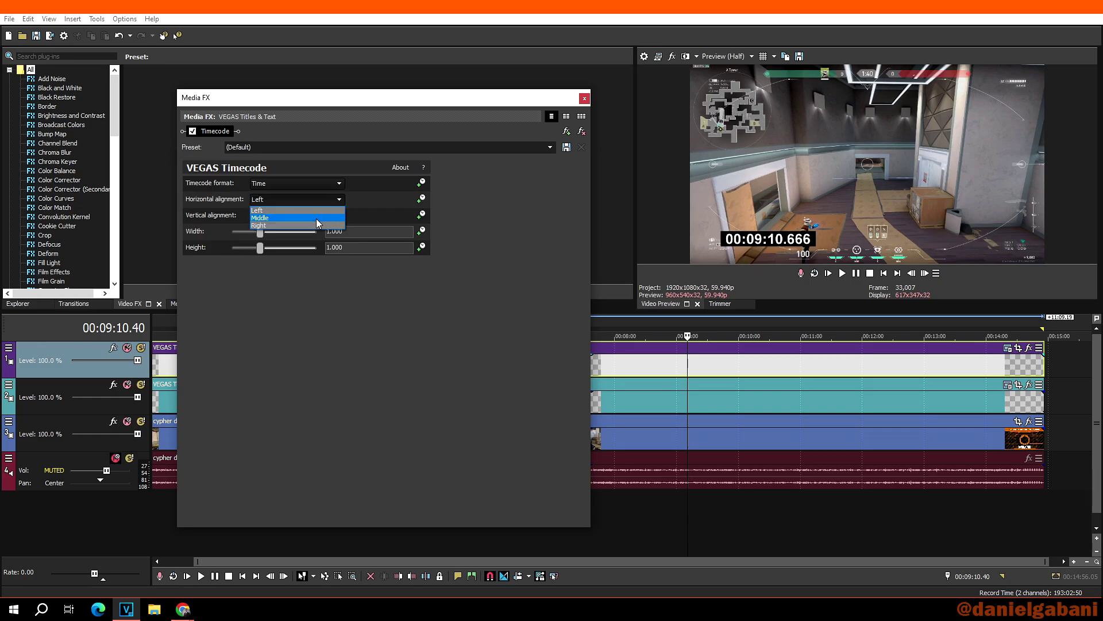
pyautogui.click(316, 219)
# - Try Top and Center vertical alignment, then restore Right and Bottom and close the settings
pyautogui.click(338, 216)
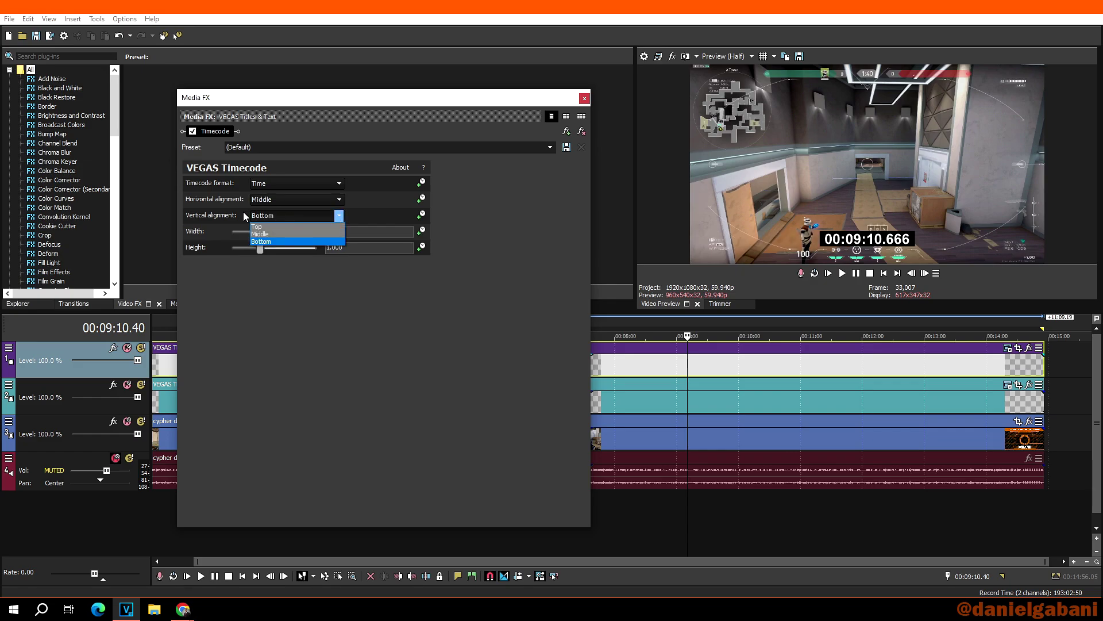
pyautogui.click(275, 227)
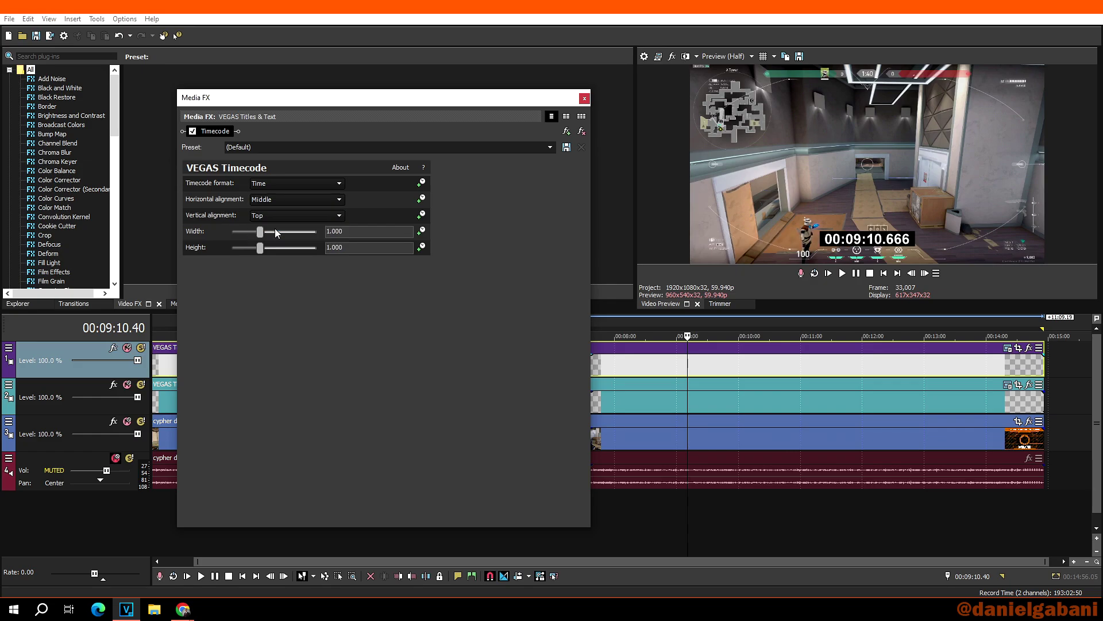
pyautogui.click(325, 219)
pyautogui.click(308, 237)
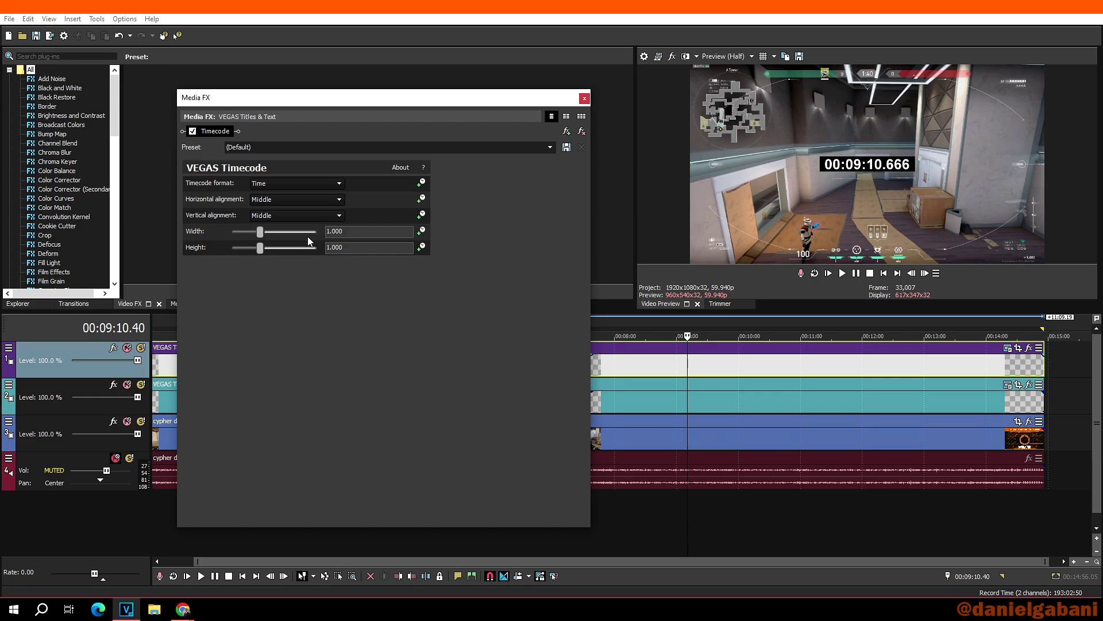
pyautogui.click(338, 200)
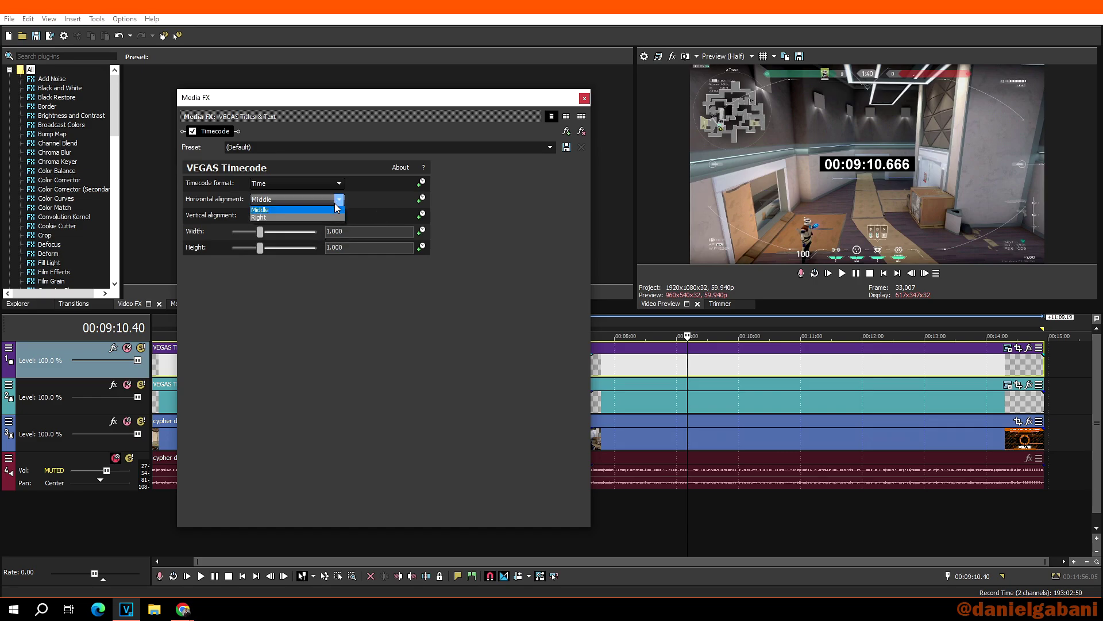
pyautogui.click(334, 226)
pyautogui.click(336, 215)
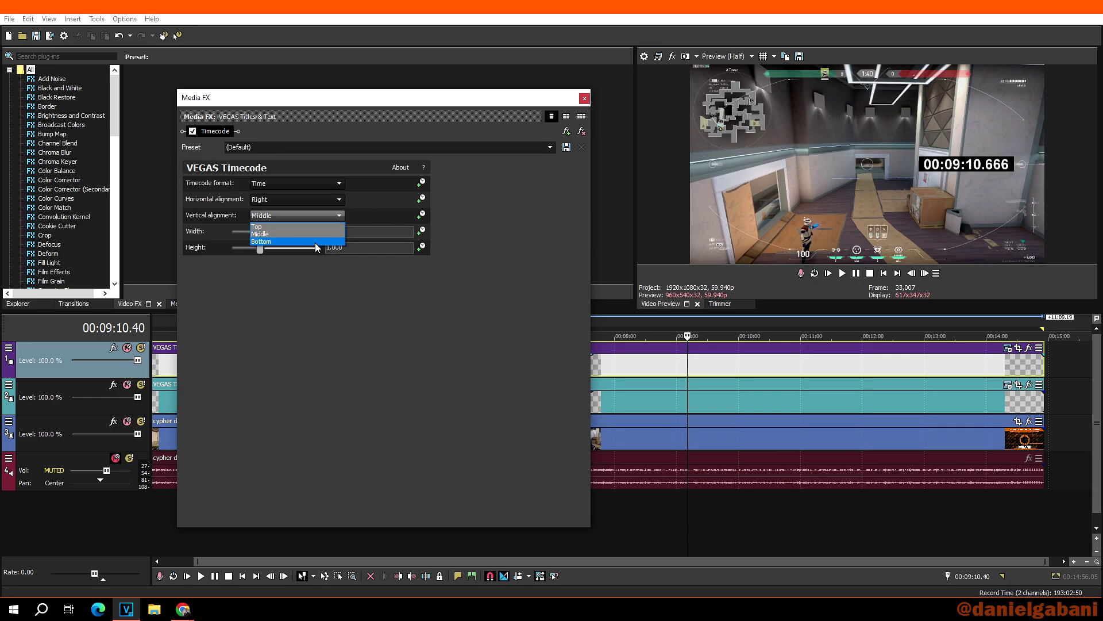
pyautogui.click(315, 243)
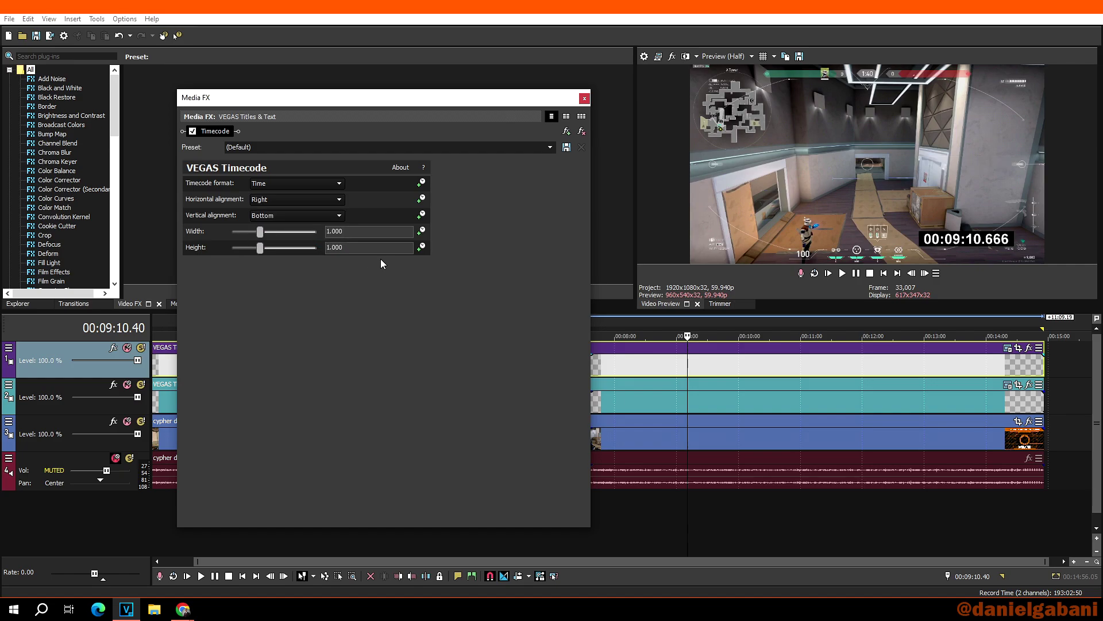
pyautogui.press('Escape')
pyautogui.click(623, 368)
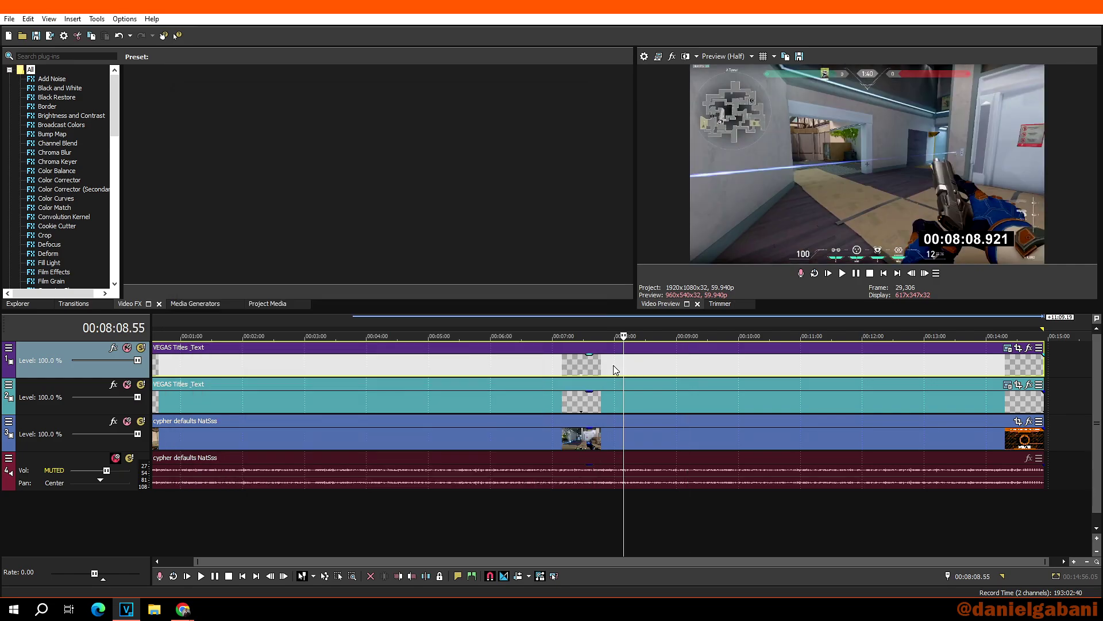
pyautogui.click(462, 367)
pyautogui.click(390, 365)
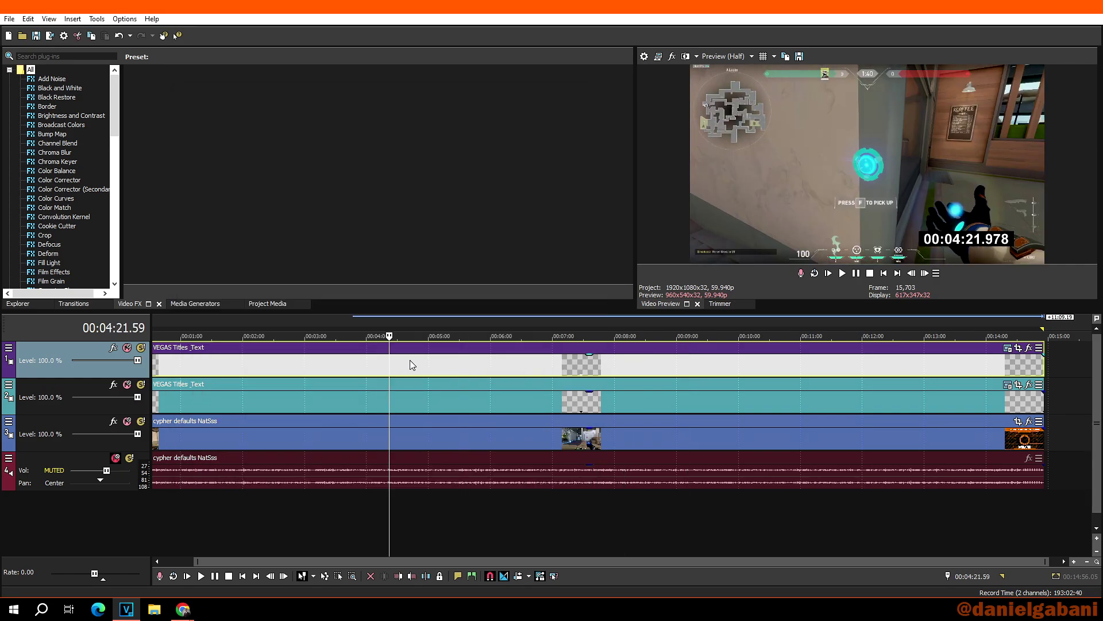
pyautogui.press('`')
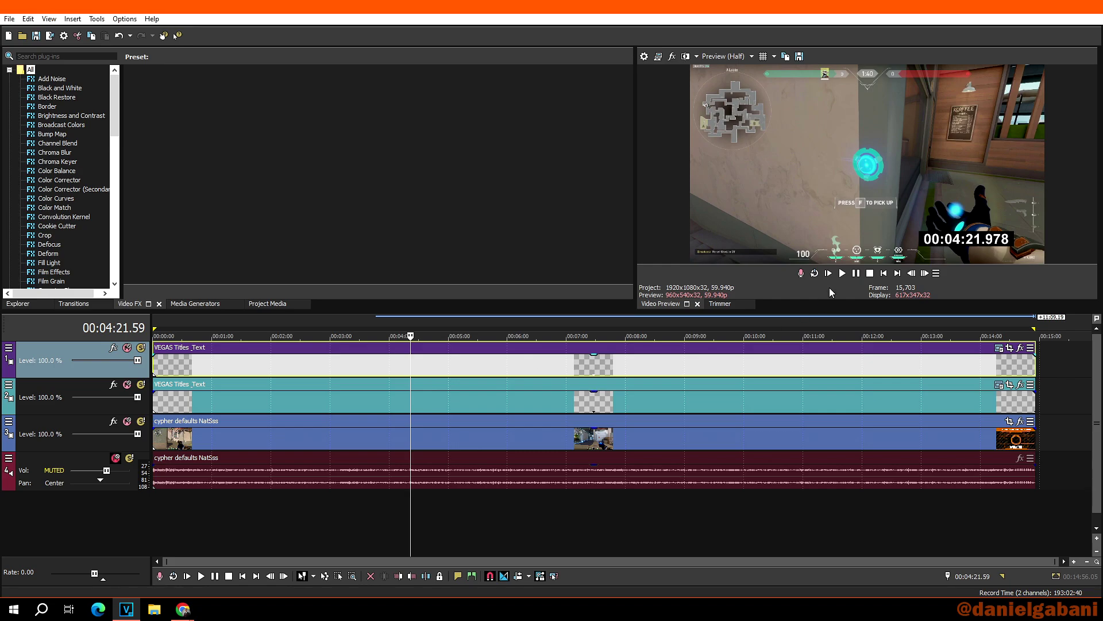
pyautogui.click(900, 365)
pyautogui.click(856, 365)
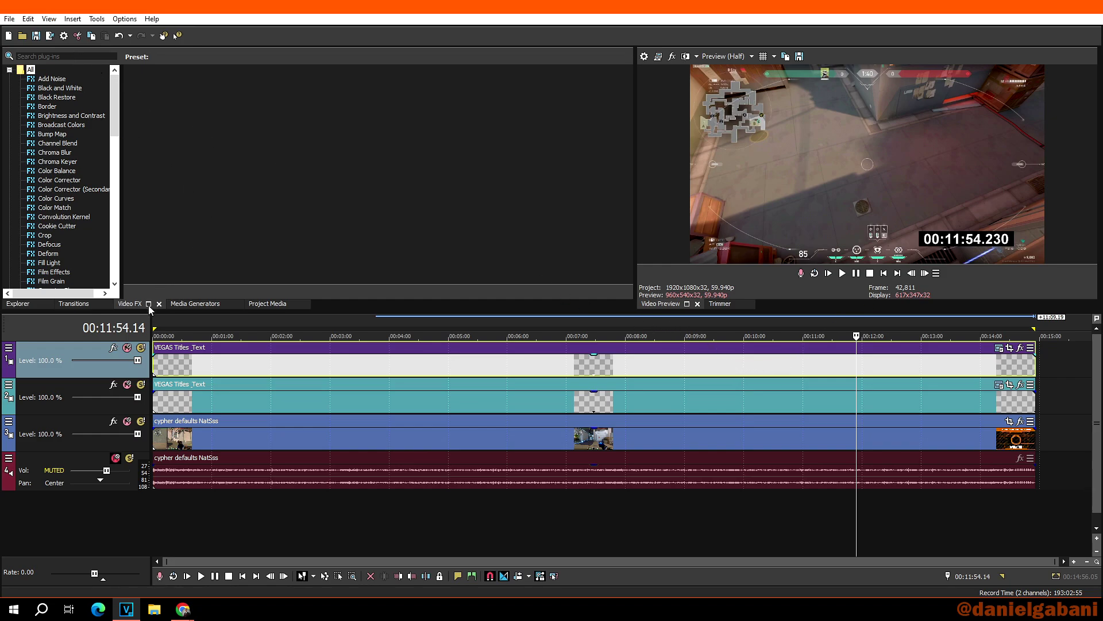
# - Search Video FX for 'chro' and drop the Default Chroma Keyer preset onto the track 1 titles event
pyautogui.click(82, 54)
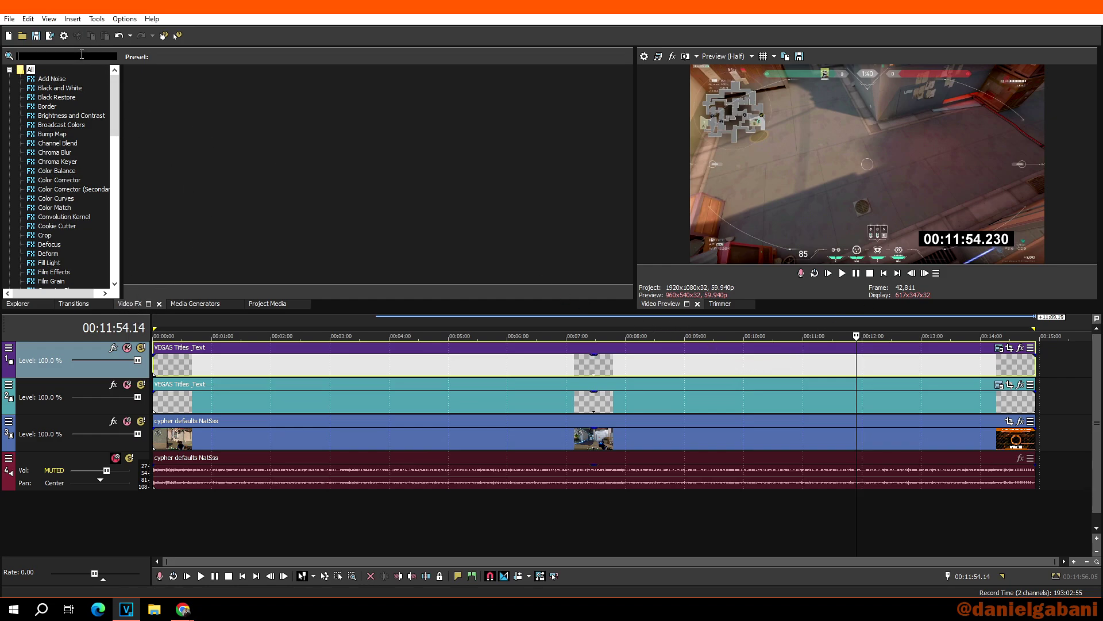
pyautogui.write('chro')
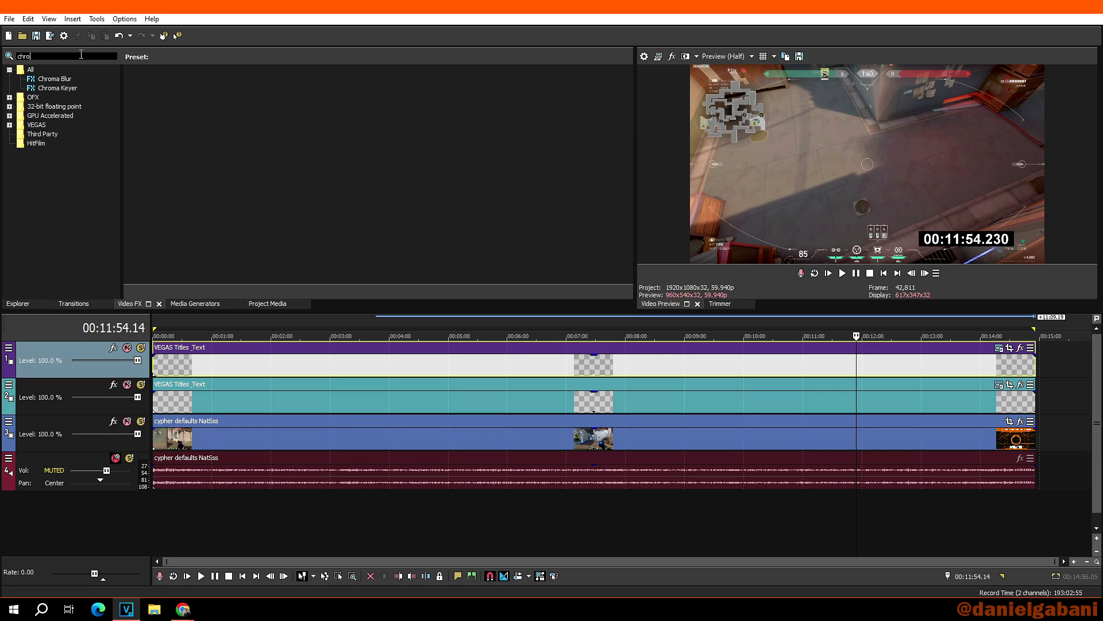
pyautogui.click(64, 88)
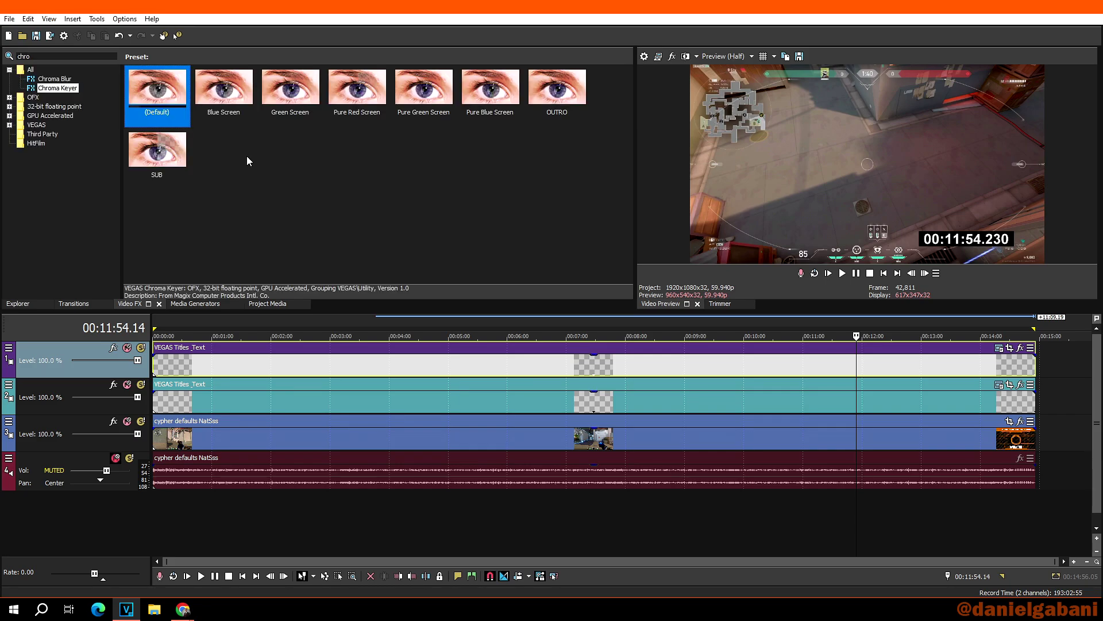
pyautogui.moveTo(172, 97); pyautogui.dragTo(702, 362)
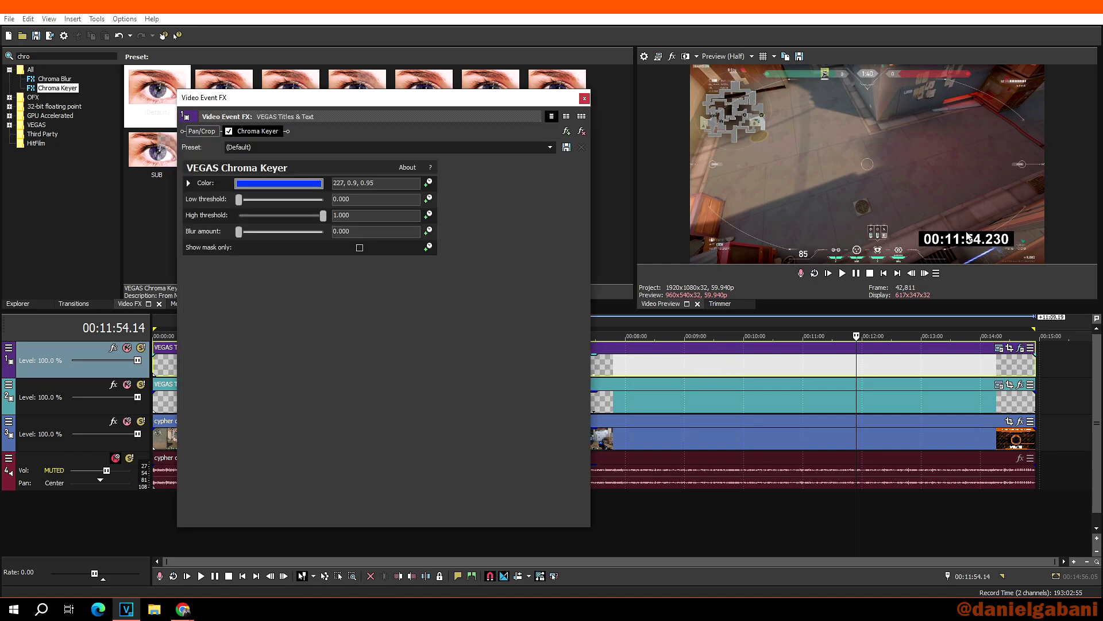
# - Set the Chroma Keyer key colour to black (0, 0, 0) and close the effect window
pyautogui.click(298, 182)
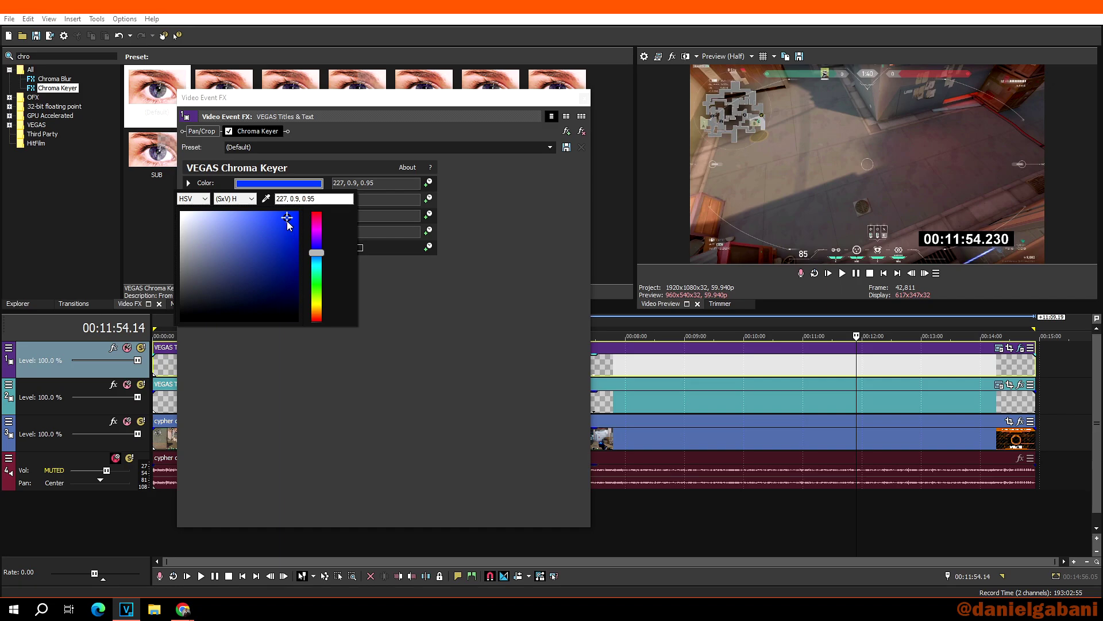
pyautogui.moveTo(286, 227); pyautogui.dragTo(300, 360)
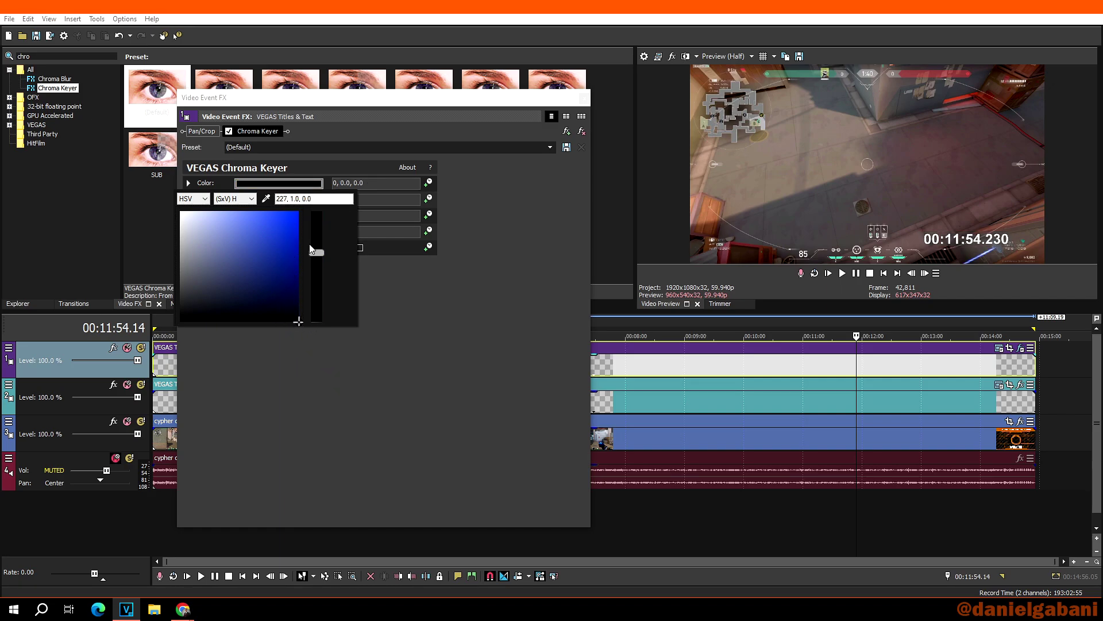
pyautogui.click(267, 198)
pyautogui.click(479, 204)
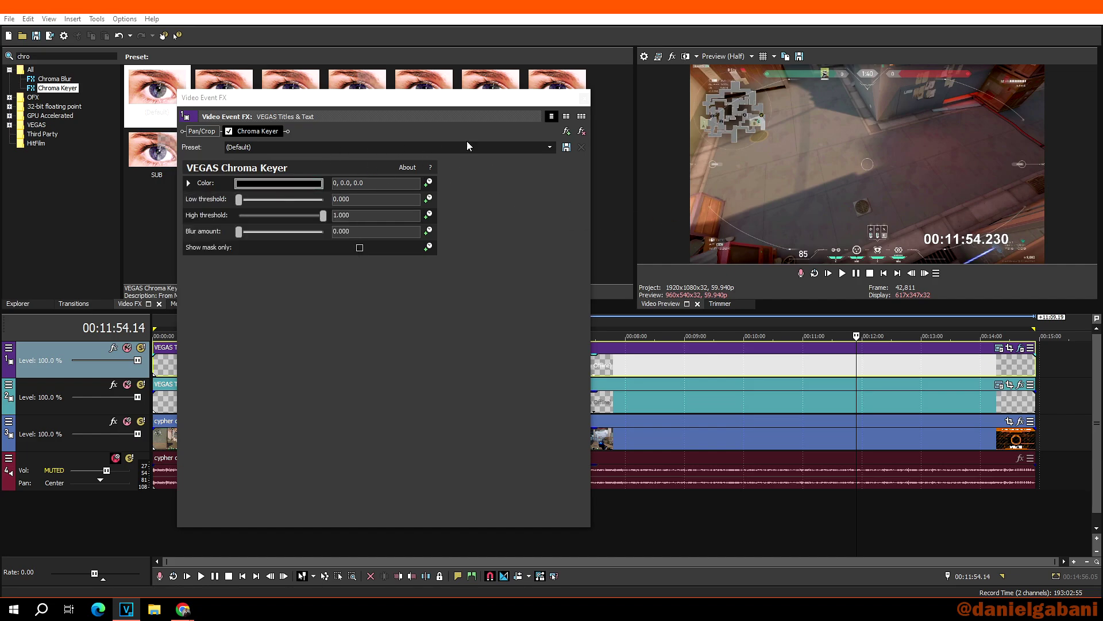
pyautogui.click(584, 99)
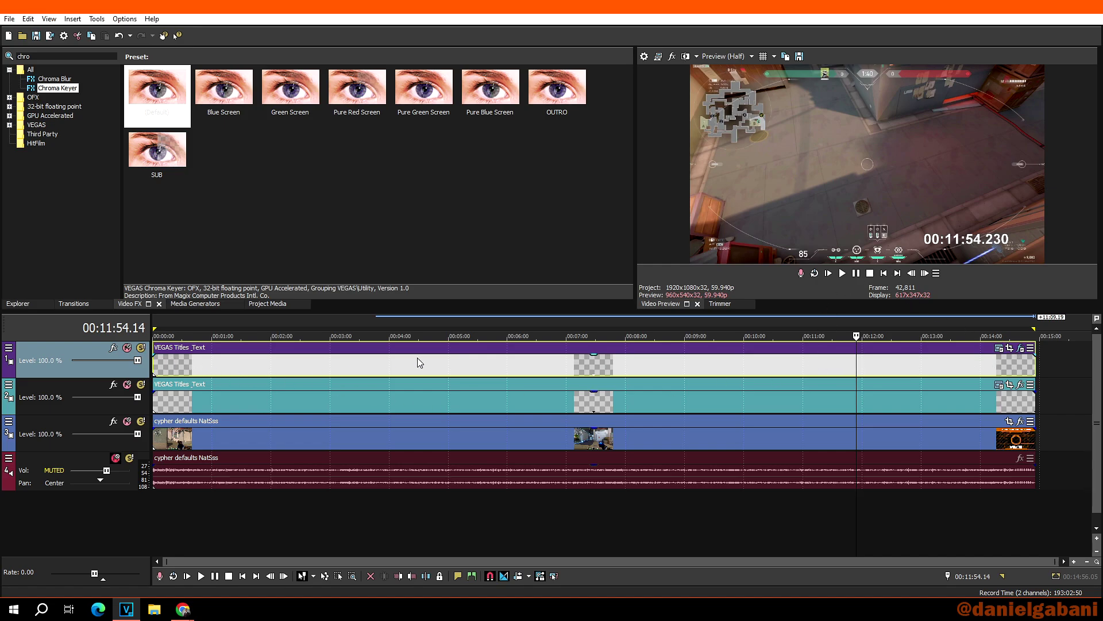
# - Undo the last change, then add a Velocity envelope to the track 1 title event at -100 %
pyautogui.hotkey('ctrl', 'z')
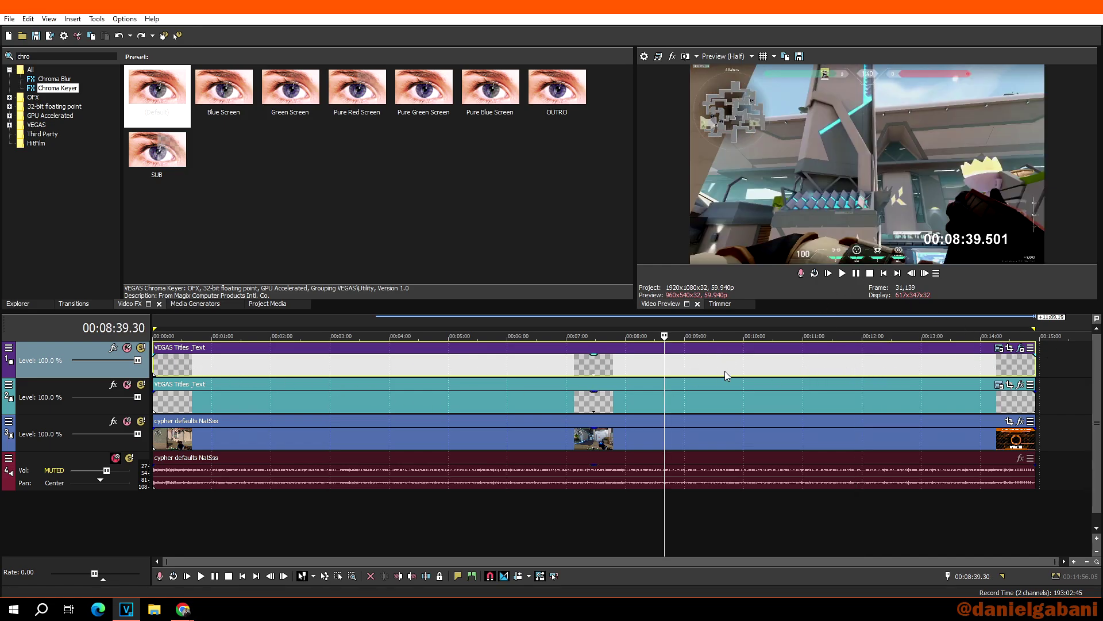
pyautogui.rightClick(705, 369)
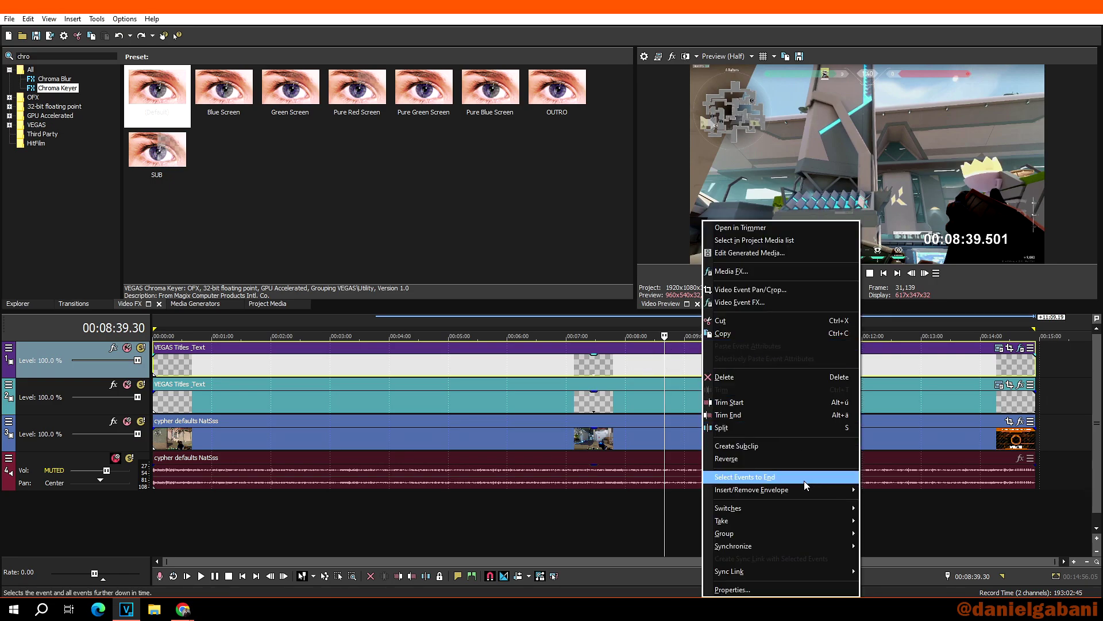
pyautogui.moveTo(759, 495)
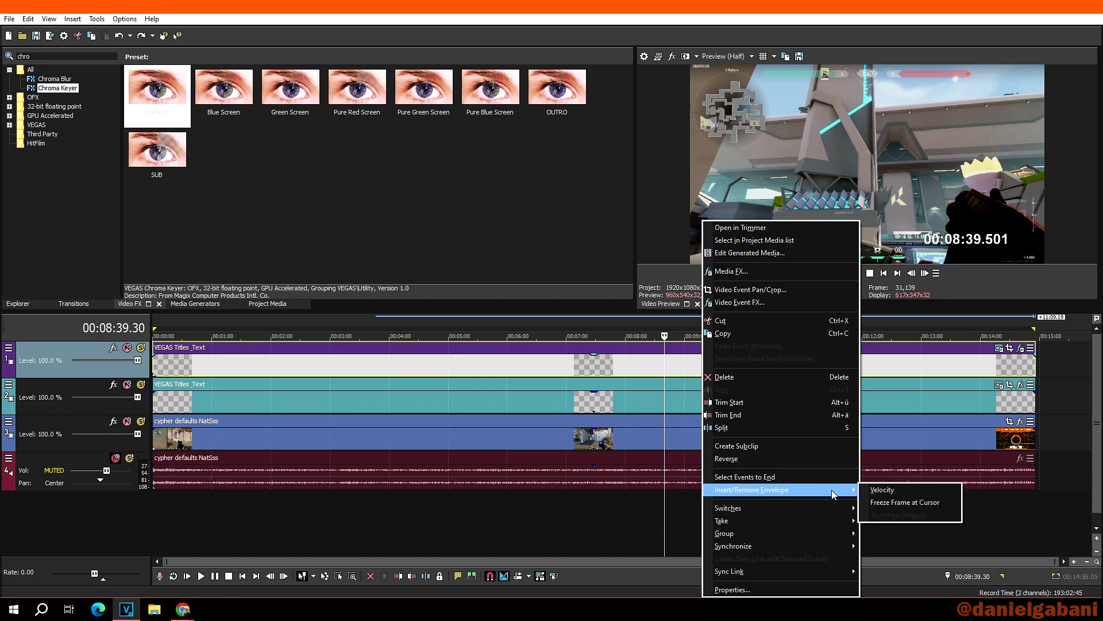
pyautogui.click(895, 490)
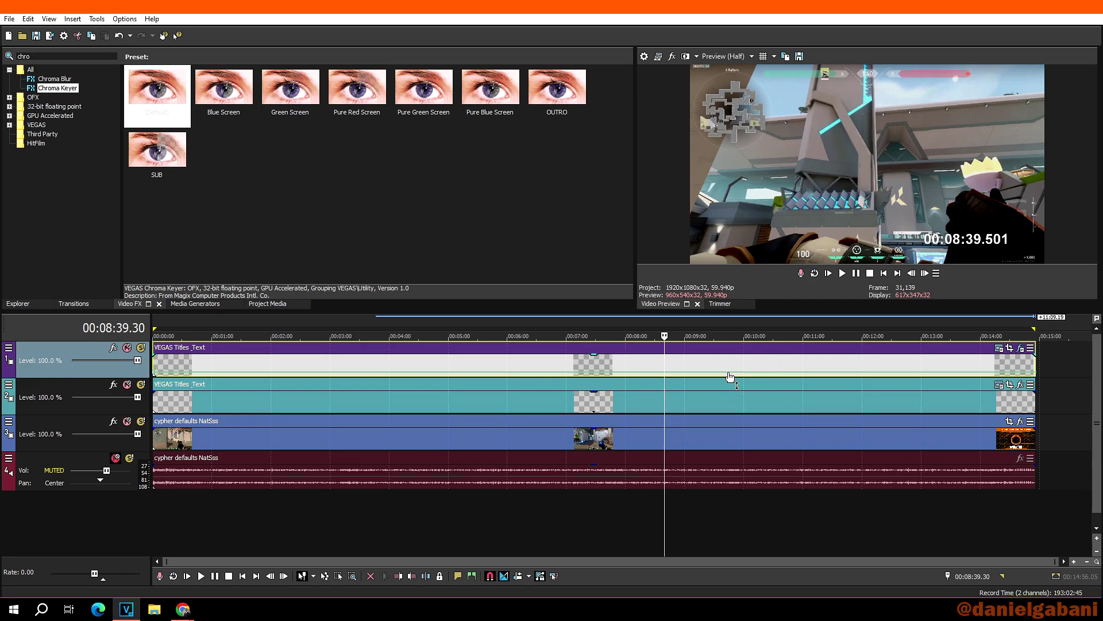
pyautogui.moveTo(730, 376); pyautogui.dragTo(743, 420)
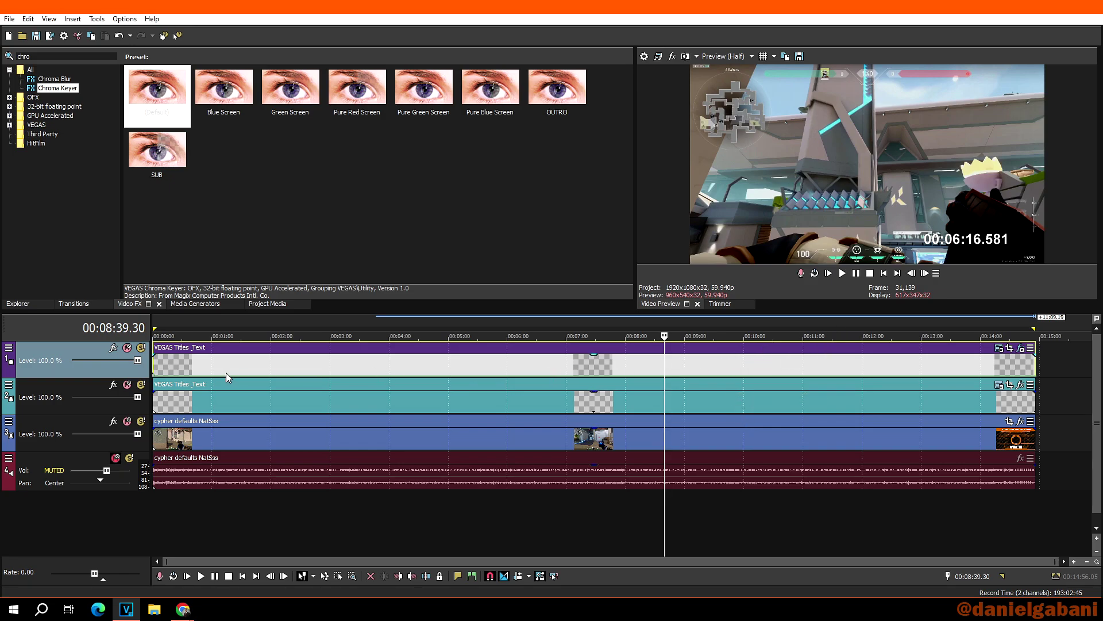
# - Scrub from start to outro to check the result, then mute the track 1 title event
pyautogui.click(162, 365)
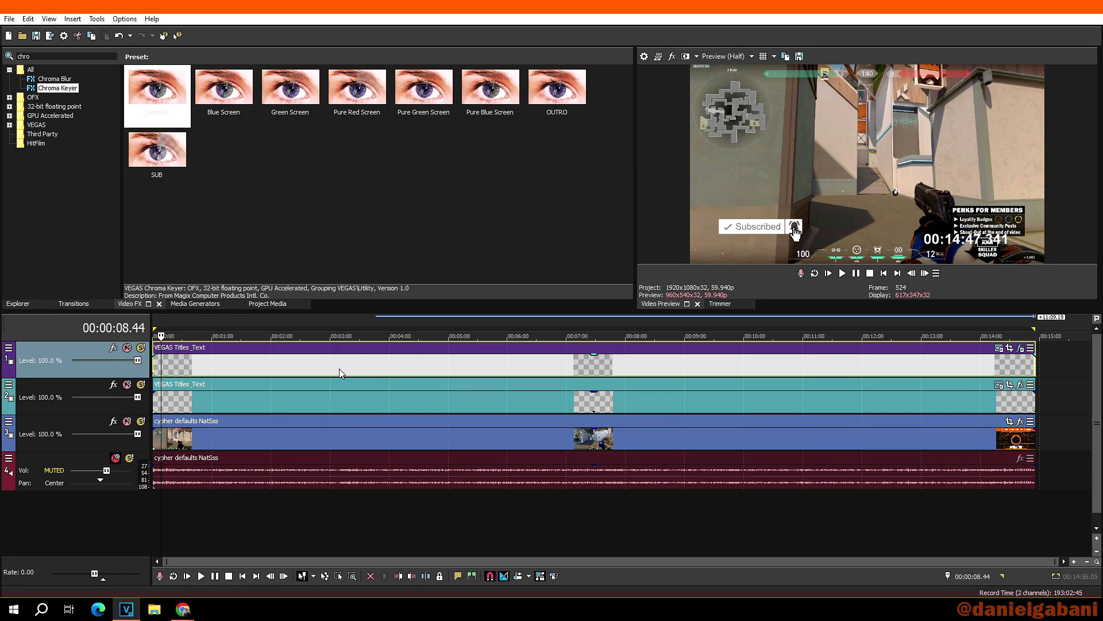
pyautogui.click(1021, 368)
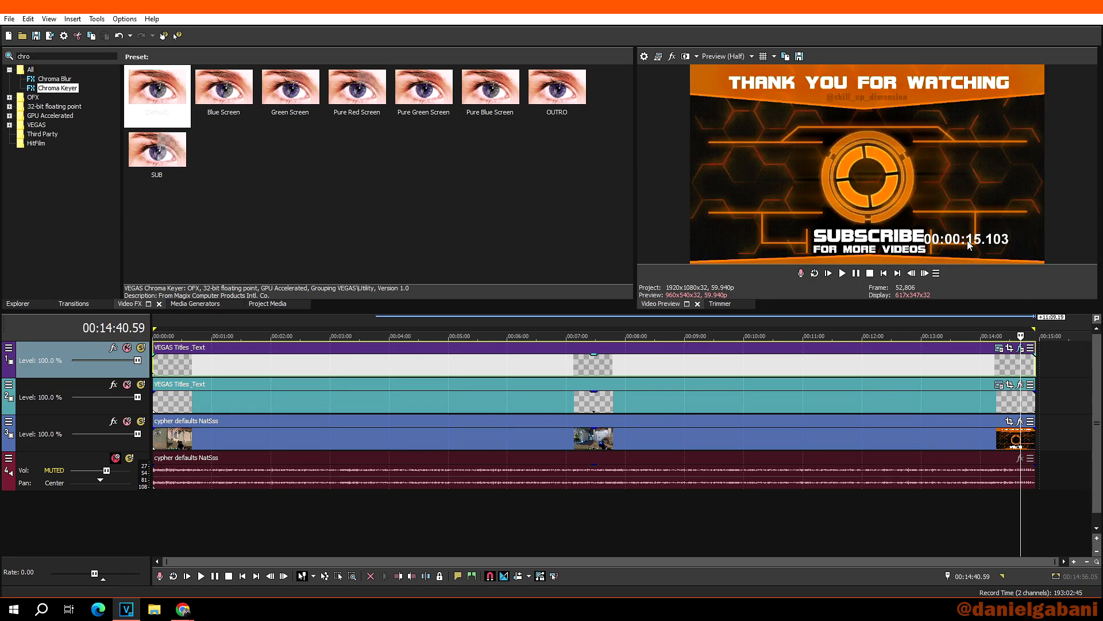
pyautogui.click(794, 378)
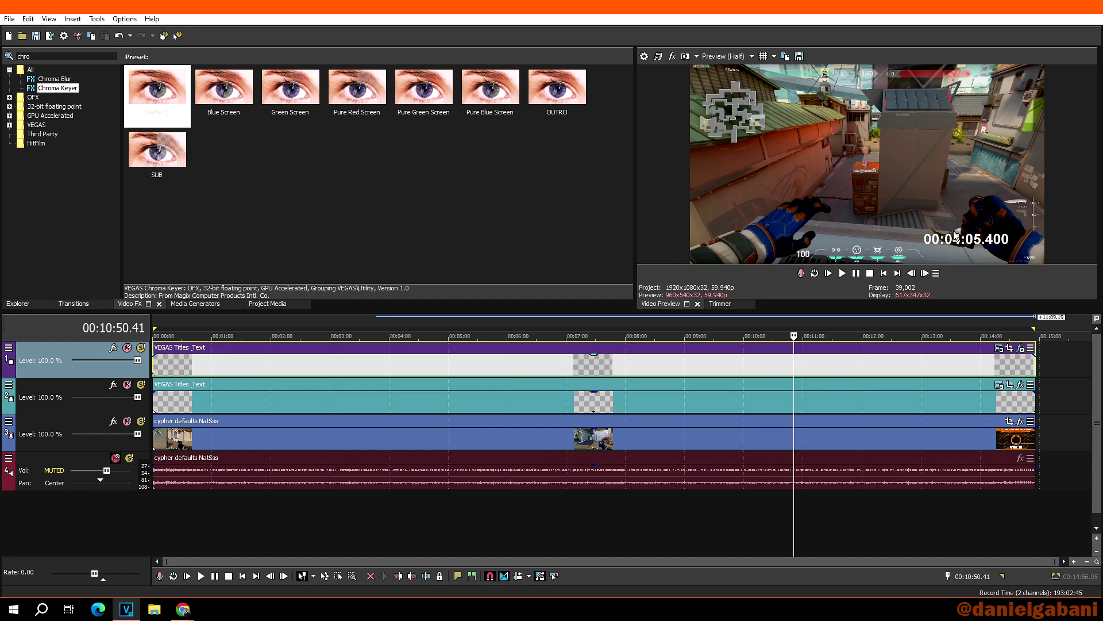
pyautogui.press('z')
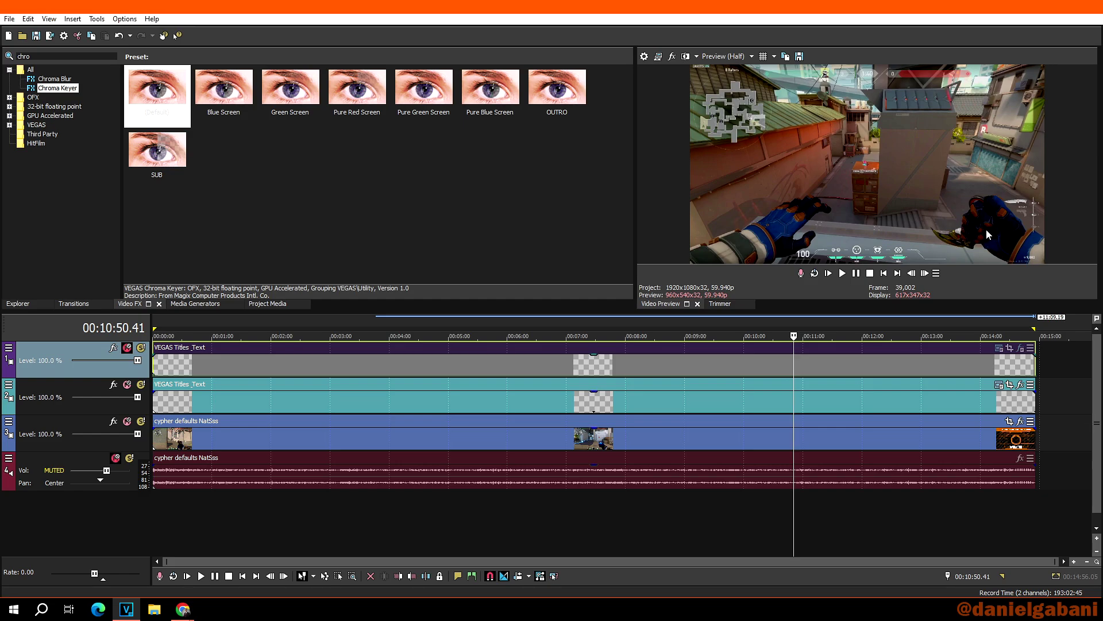
# - Add the VEGAS Timecode media effect to the track 2 title event
pyautogui.rightClick(826, 399)
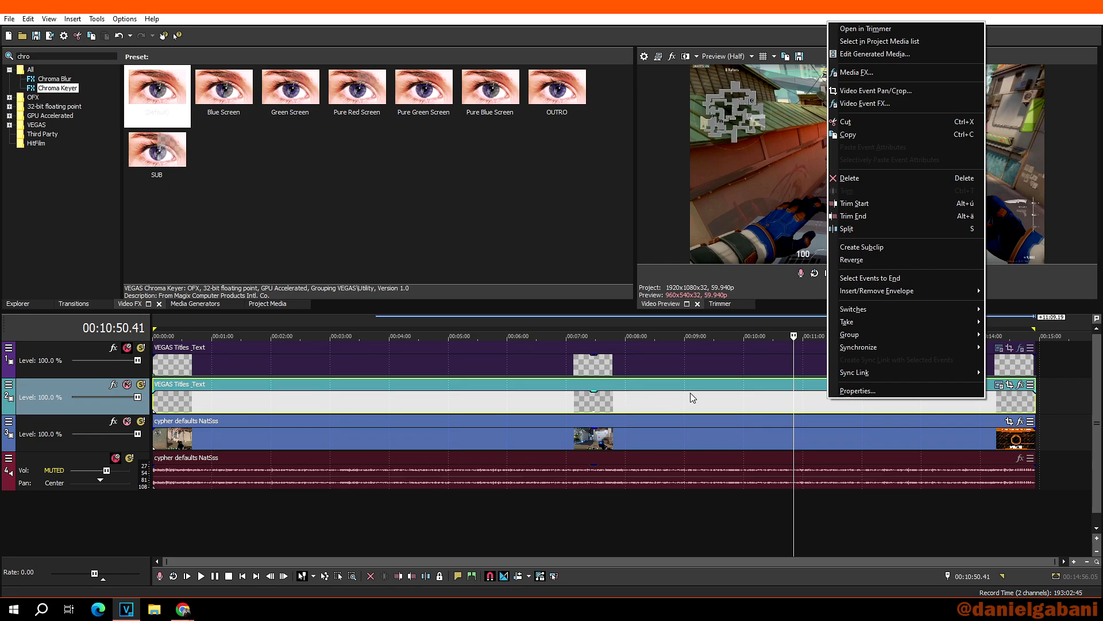
pyautogui.rightClick(674, 403)
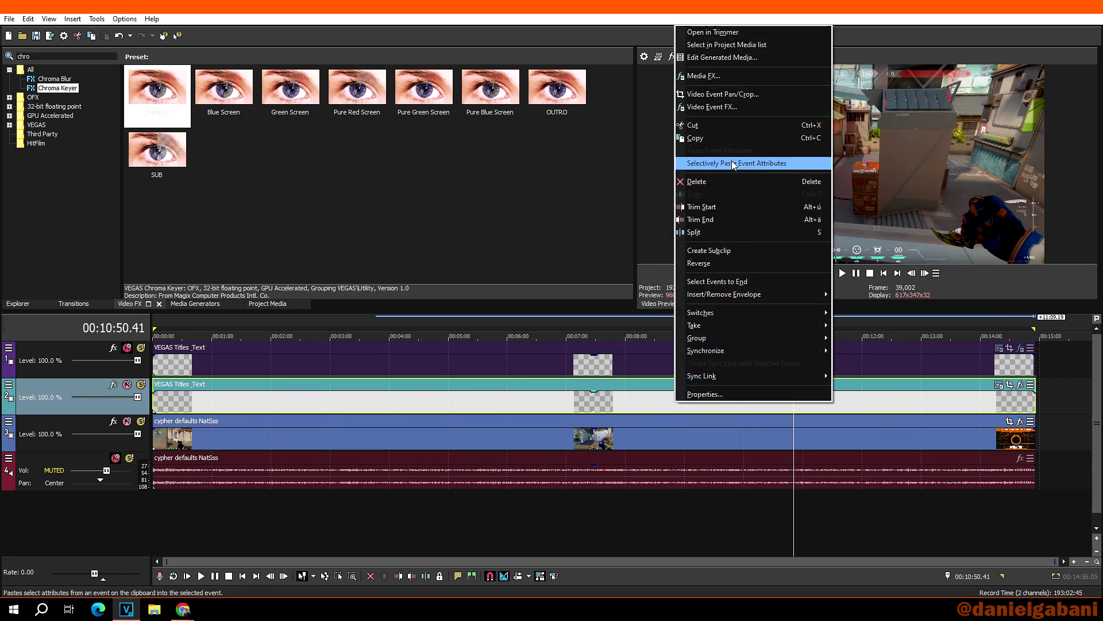
pyautogui.click(729, 76)
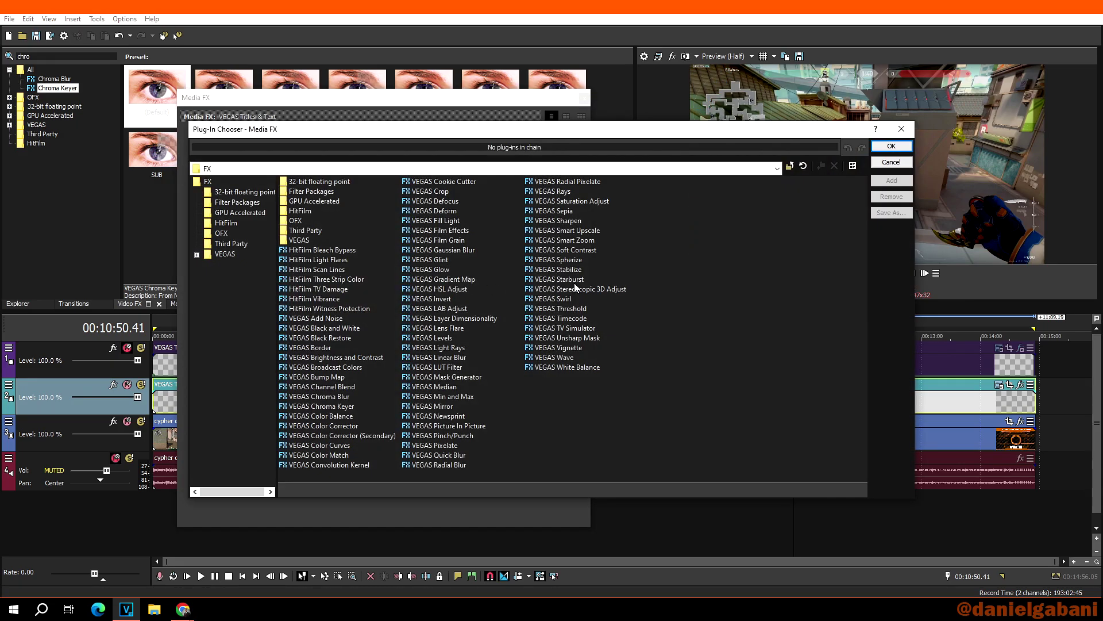
pyautogui.click(572, 317)
pyautogui.click(891, 146)
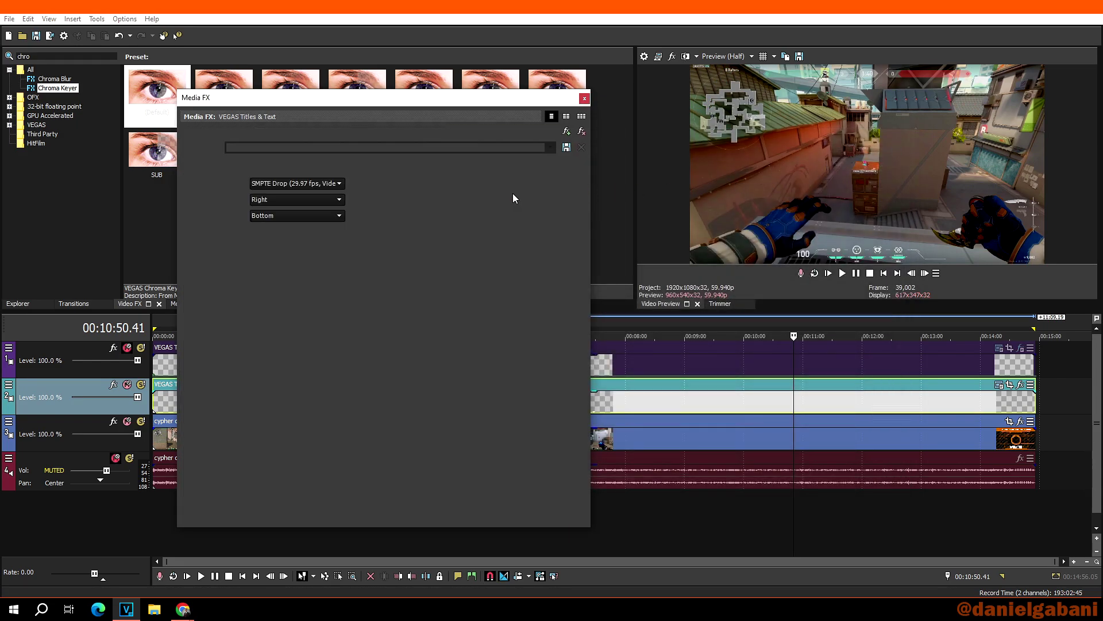
# - Set the timecode to Time format, Middle/Middle alignment, and 2.000 width and height
pyautogui.click(298, 183)
pyautogui.click(297, 196)
pyautogui.click(332, 203)
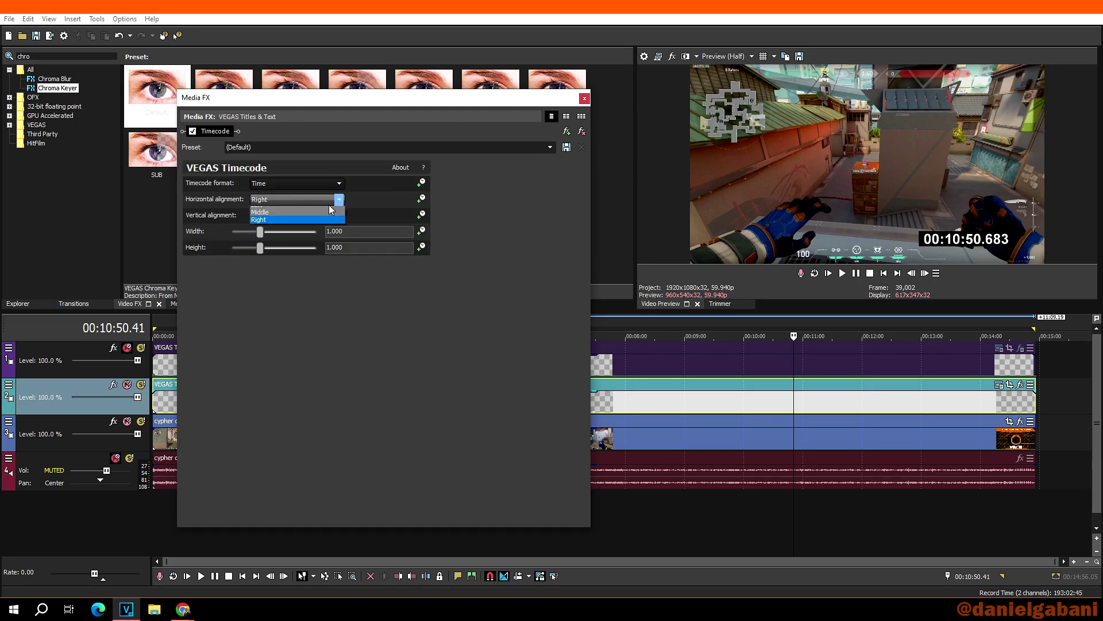
pyautogui.click(305, 219)
pyautogui.click(304, 218)
pyautogui.click(296, 233)
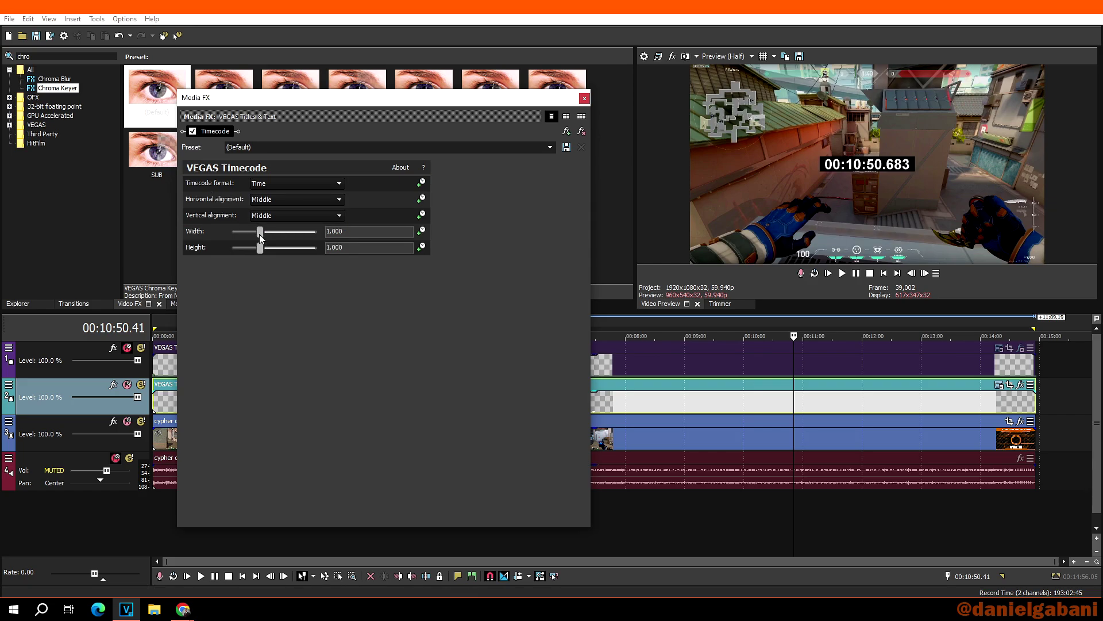
pyautogui.moveTo(260, 232); pyautogui.dragTo(401, 238)
pyautogui.moveTo(260, 248); pyautogui.dragTo(498, 253)
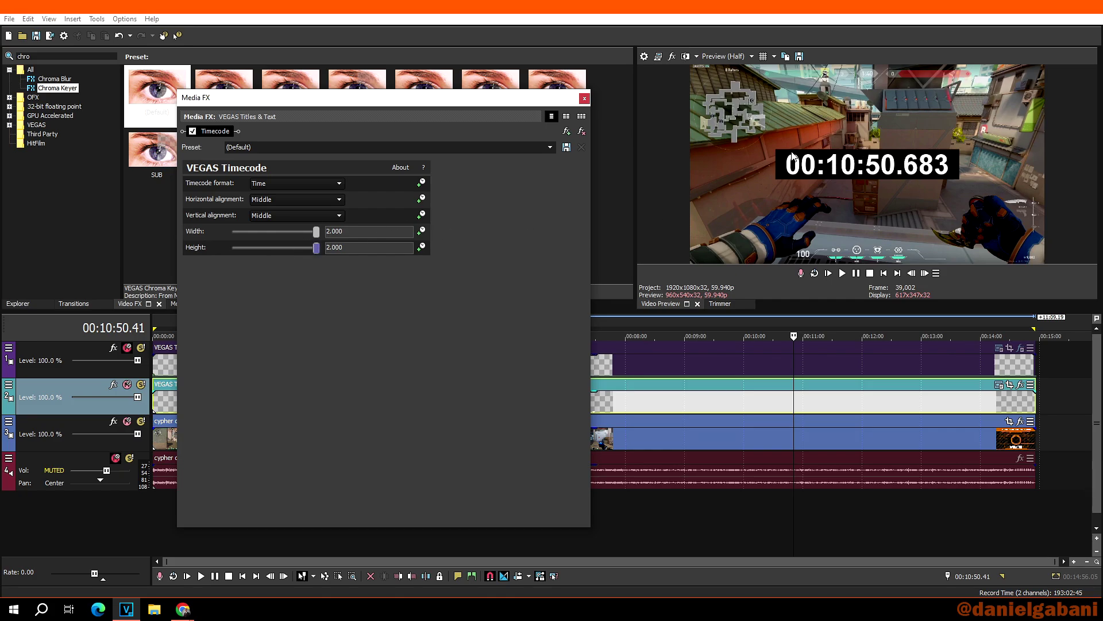
pyautogui.click(586, 98)
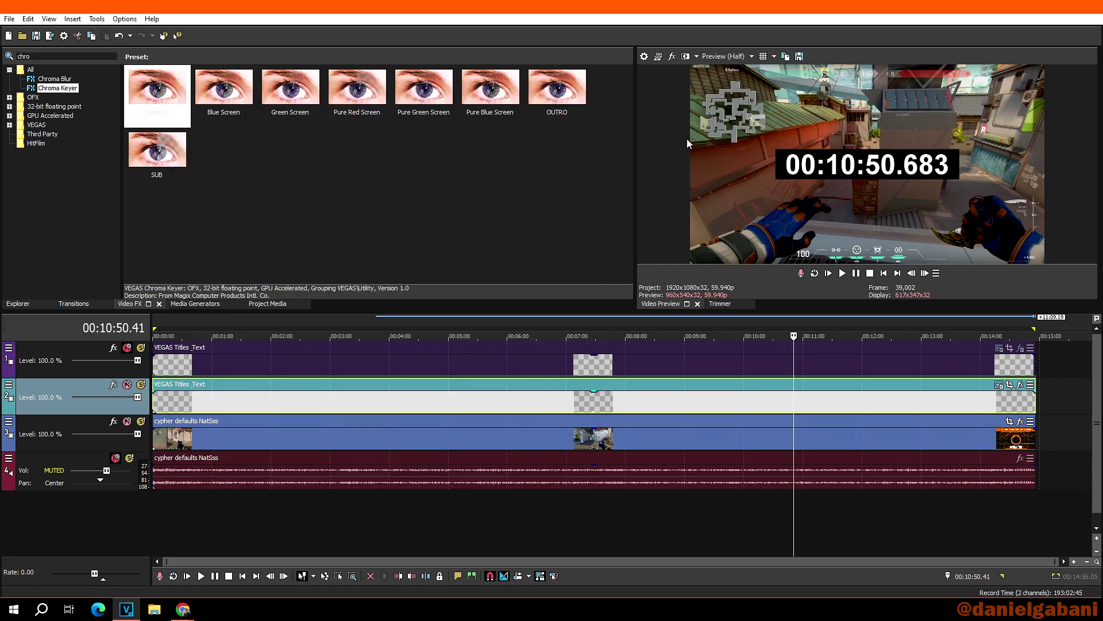
# - Shrink the title event's Pan/Crop frame to 1,032.8 × 581.0 so the timecode enlarges
pyautogui.click(1012, 389)
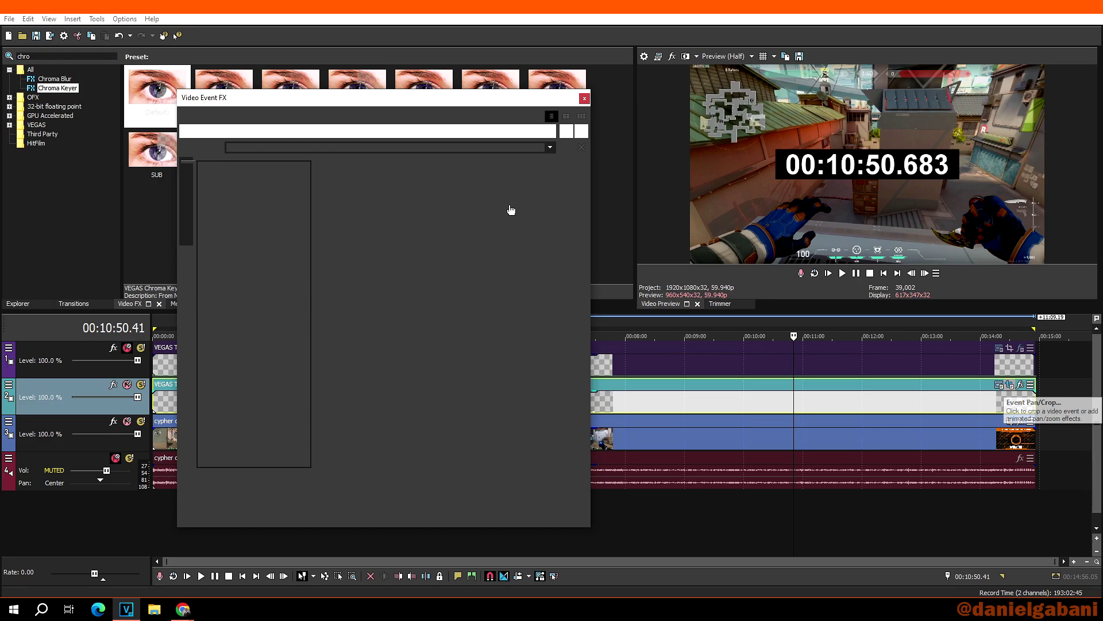
pyautogui.click(551, 148)
pyautogui.click(550, 147)
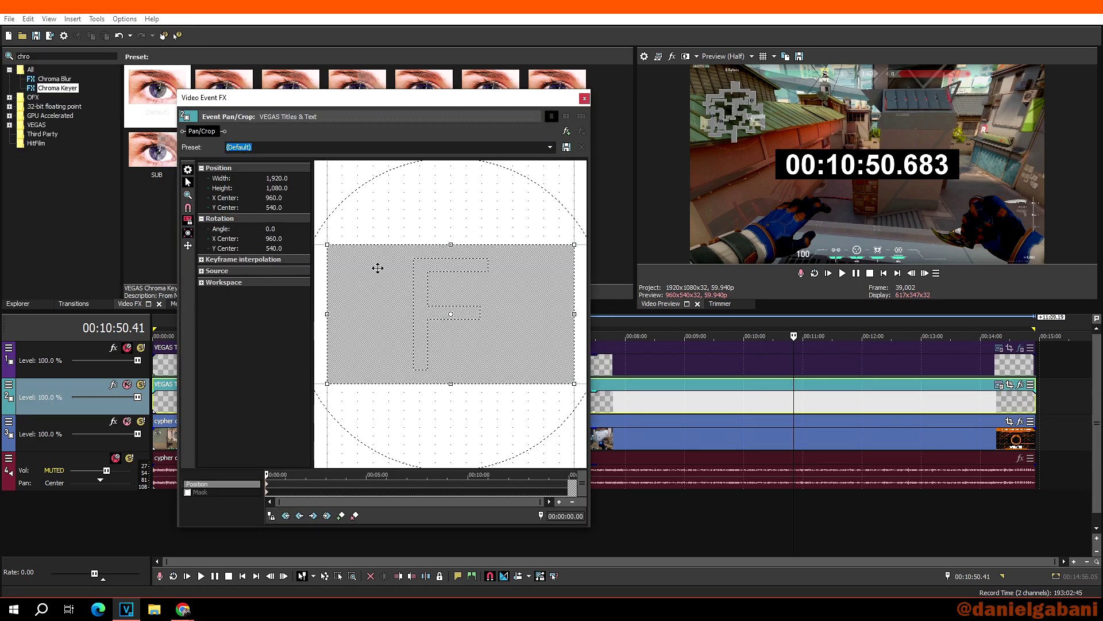
pyautogui.click(326, 243)
pyautogui.moveTo(325, 243); pyautogui.dragTo(364, 277)
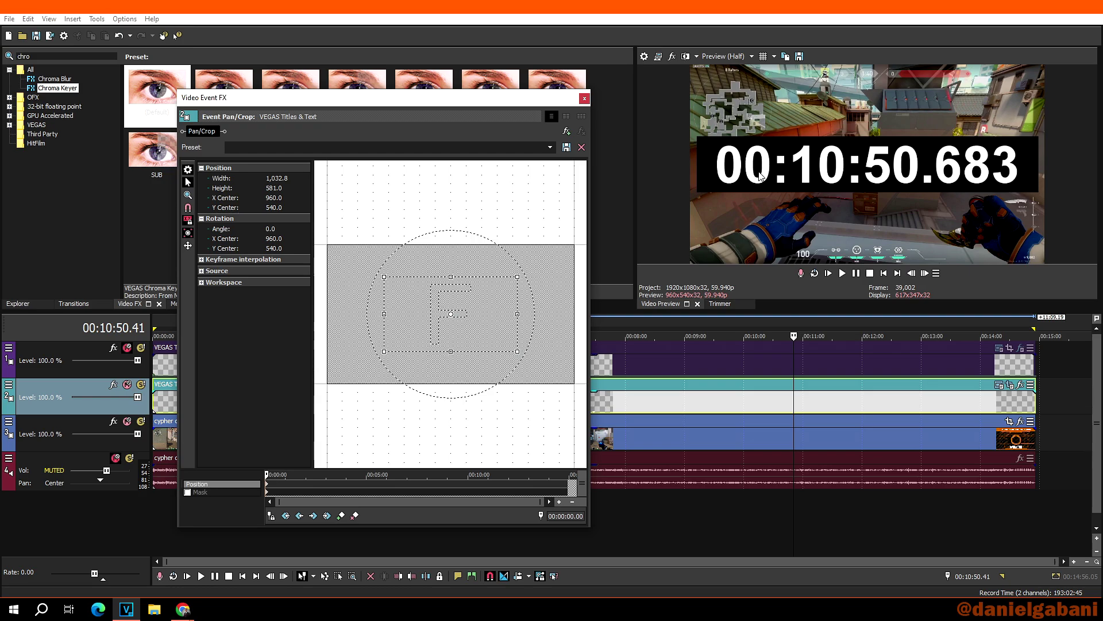
# - Apply a rectangular Pan/Crop mask showing only minutes:seconds (10:50), then play back
pyautogui.click(188, 492)
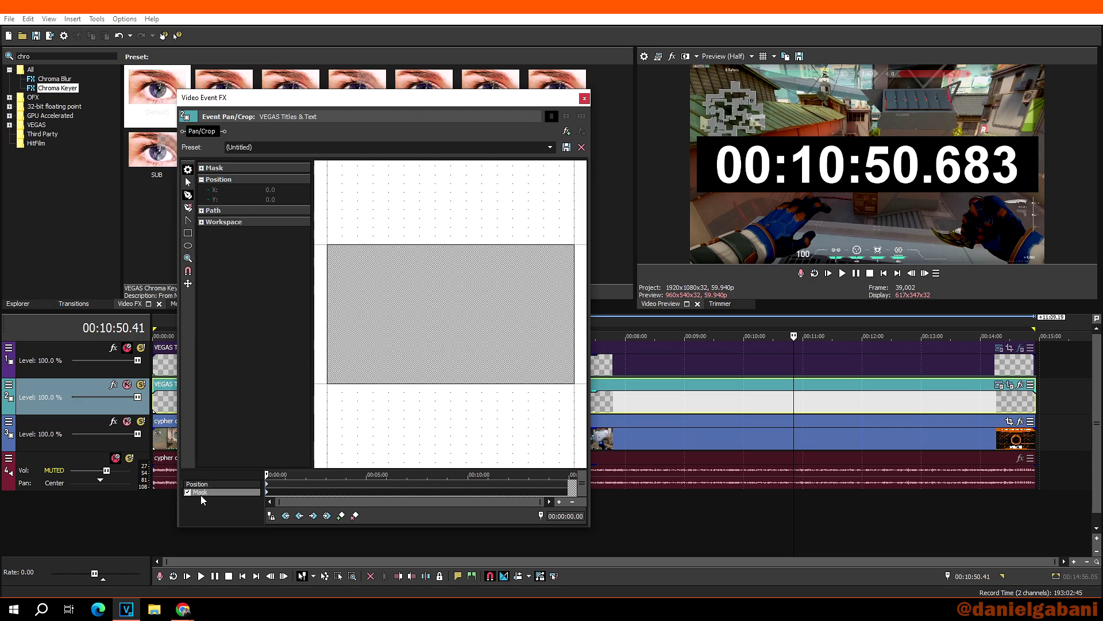
pyautogui.click(189, 233)
pyautogui.moveTo(411, 285); pyautogui.dragTo(463, 334)
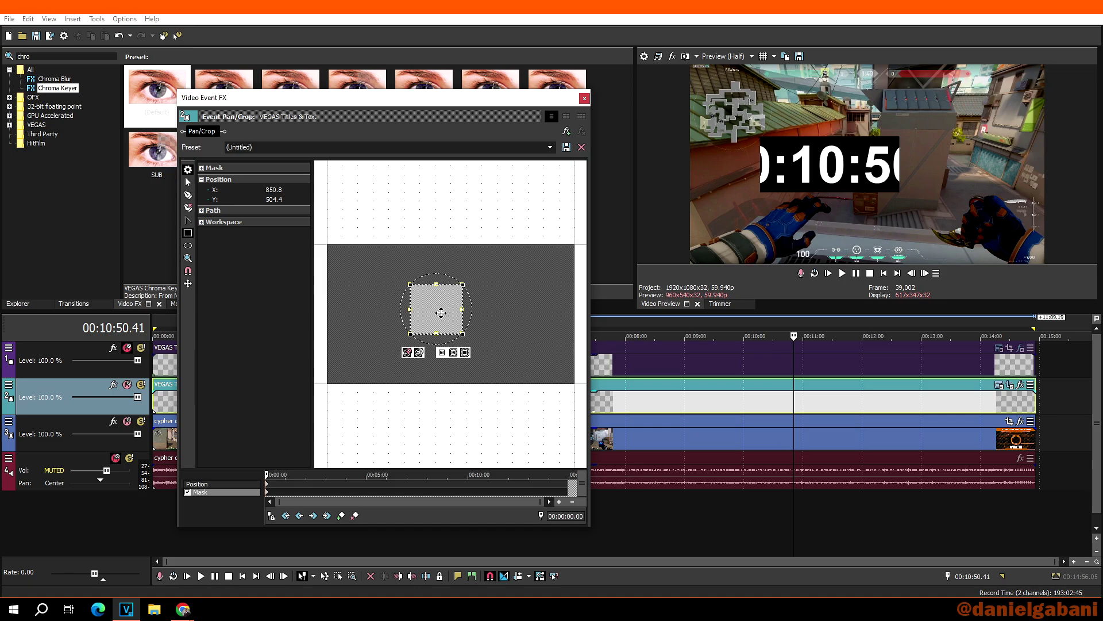
pyautogui.moveTo(434, 309); pyautogui.dragTo(469, 308)
pyautogui.click(584, 99)
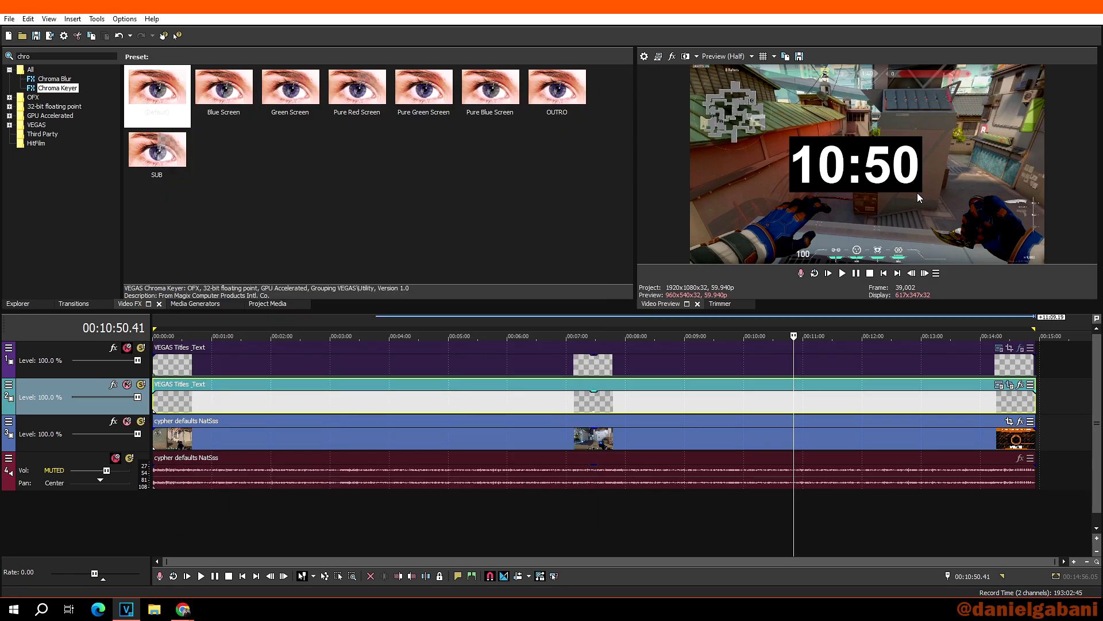
pyautogui.click(842, 271)
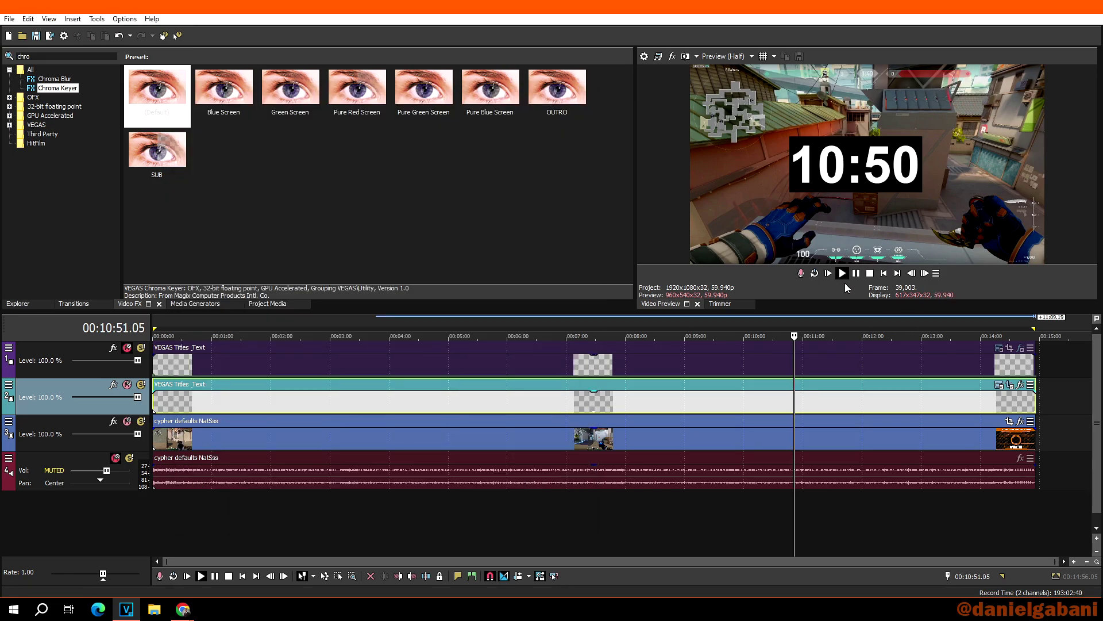